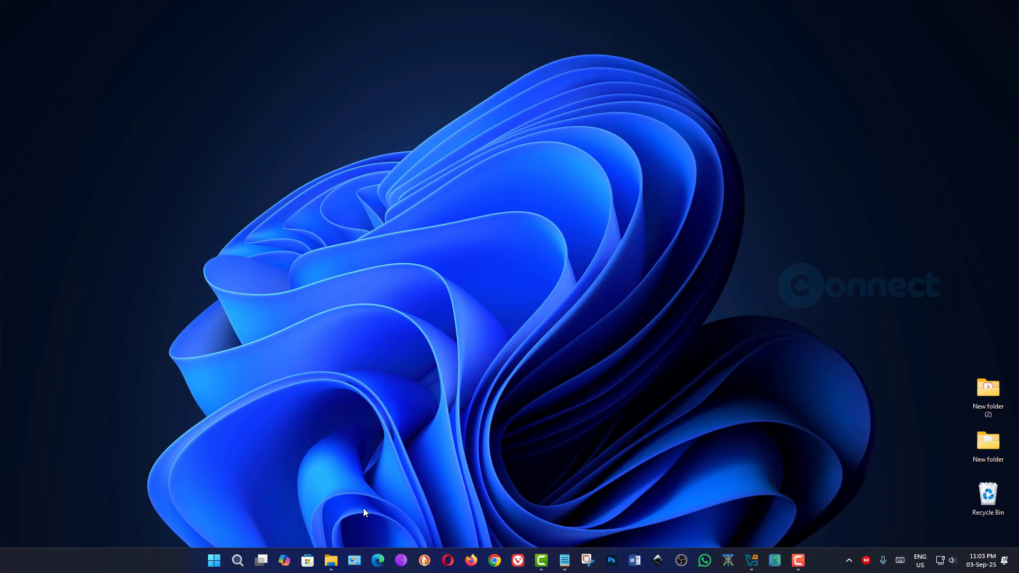
- Confirm Expirion-6.0-LXQt-250901.iso is in E:\iso, then switch back to VirtualBox Manager
click(332, 561)
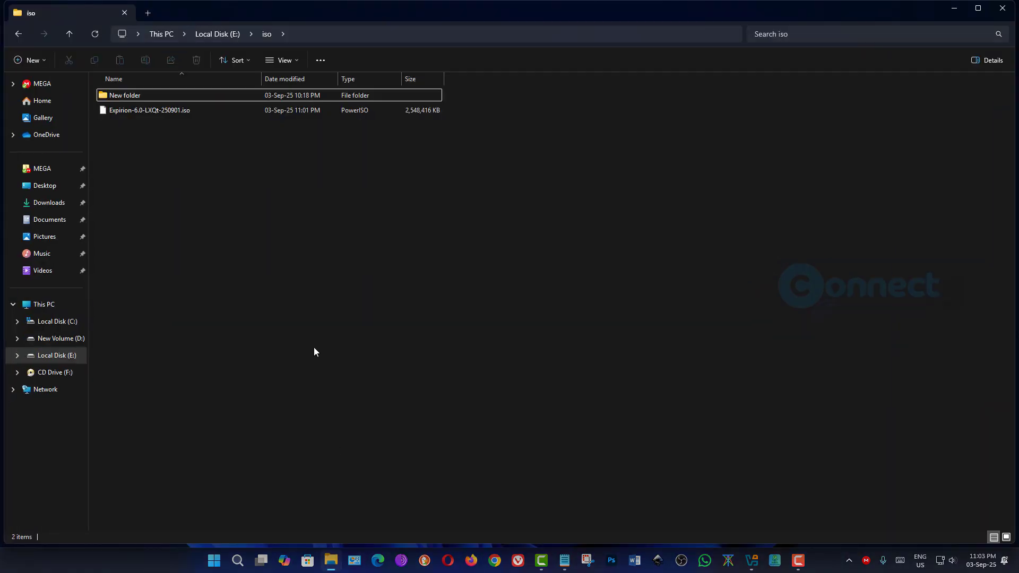
click(145, 111)
click(959, 16)
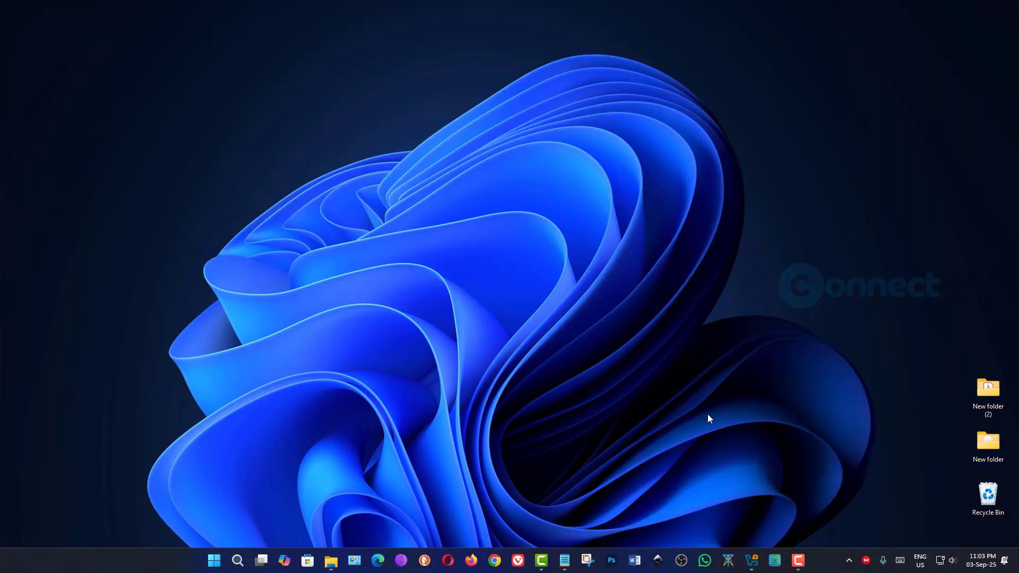
click(752, 561)
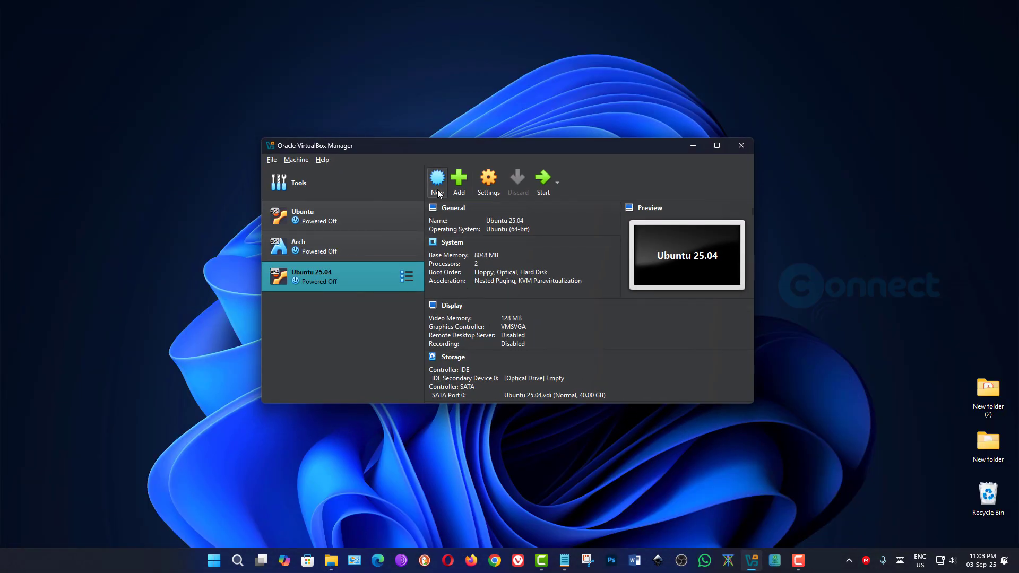
- Start a new VM named 'Expirion Linux' stored in the E:\Virtual OS folder
click(437, 181)
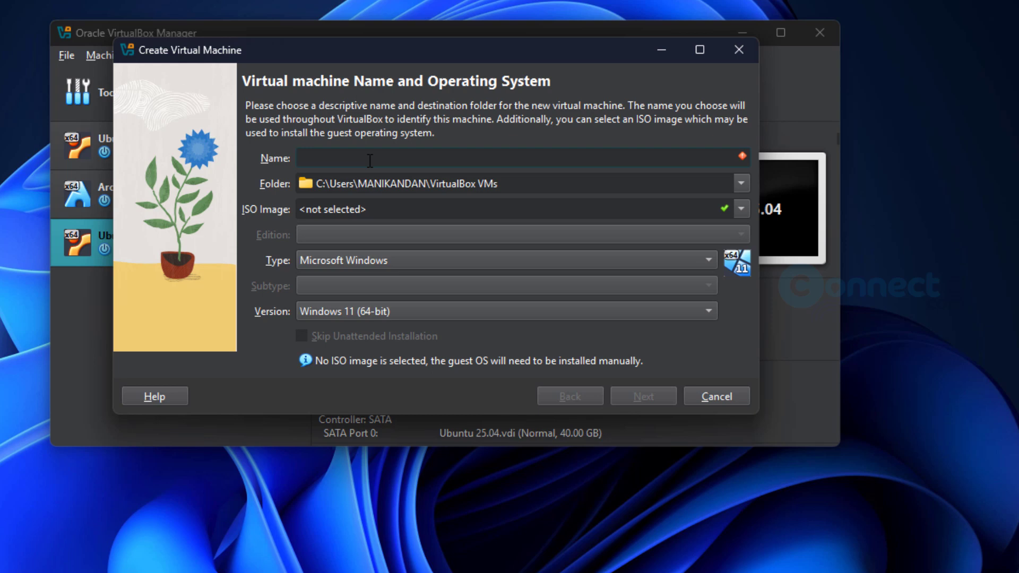
text(Expirion Linux)
click(741, 183)
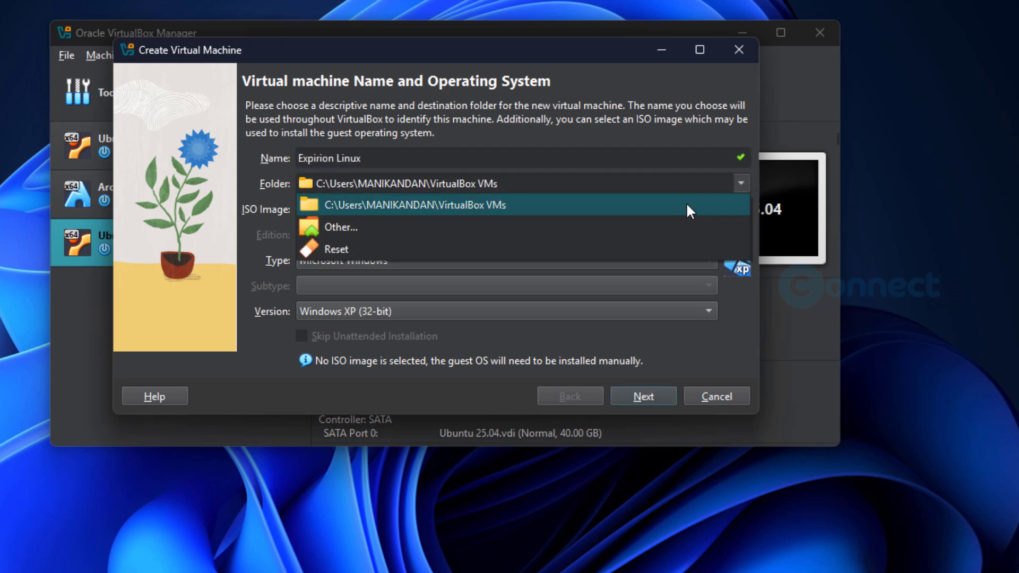
click(673, 233)
scroll(198, 372, down, 3)
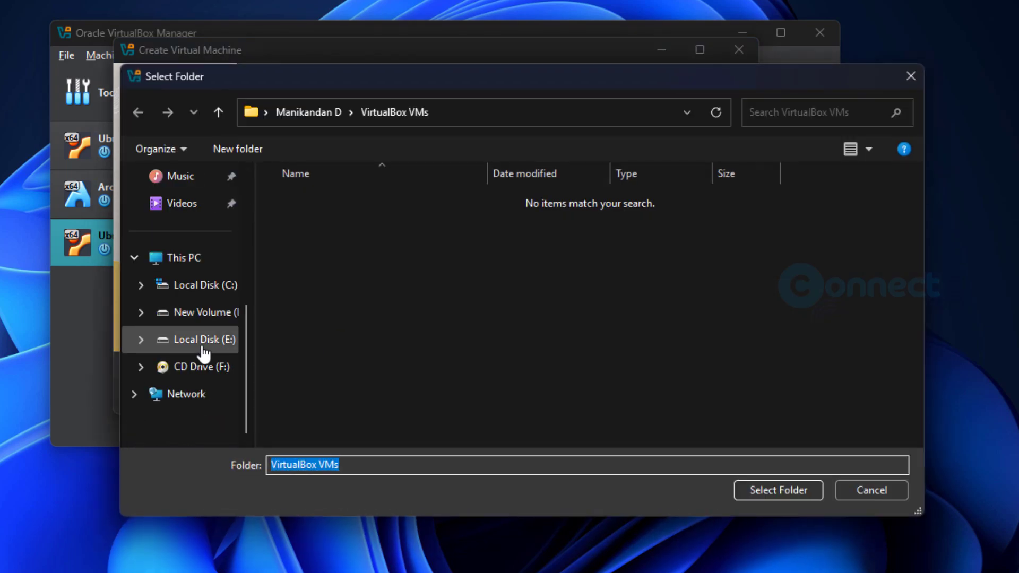
click(204, 350)
double_click(343, 369)
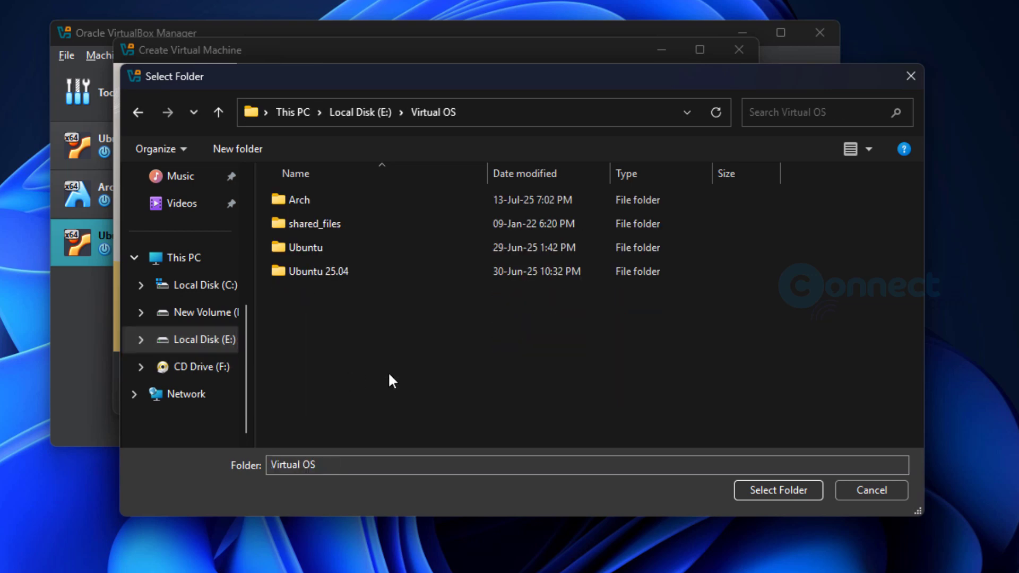
click(778, 490)
- Attach the Expirion ISO as install image and set the OS to Linux, Debian
click(731, 211)
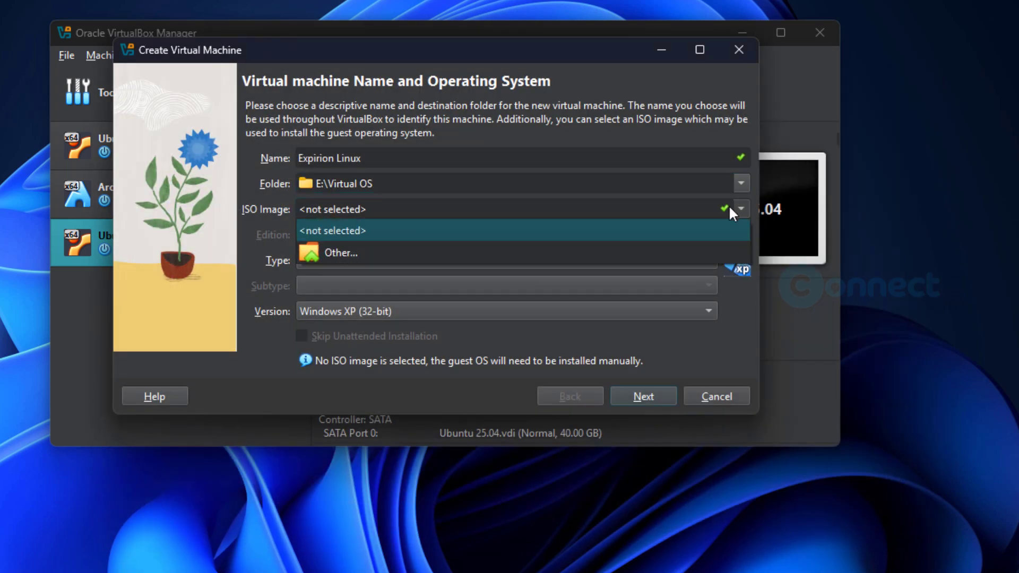
click(626, 252)
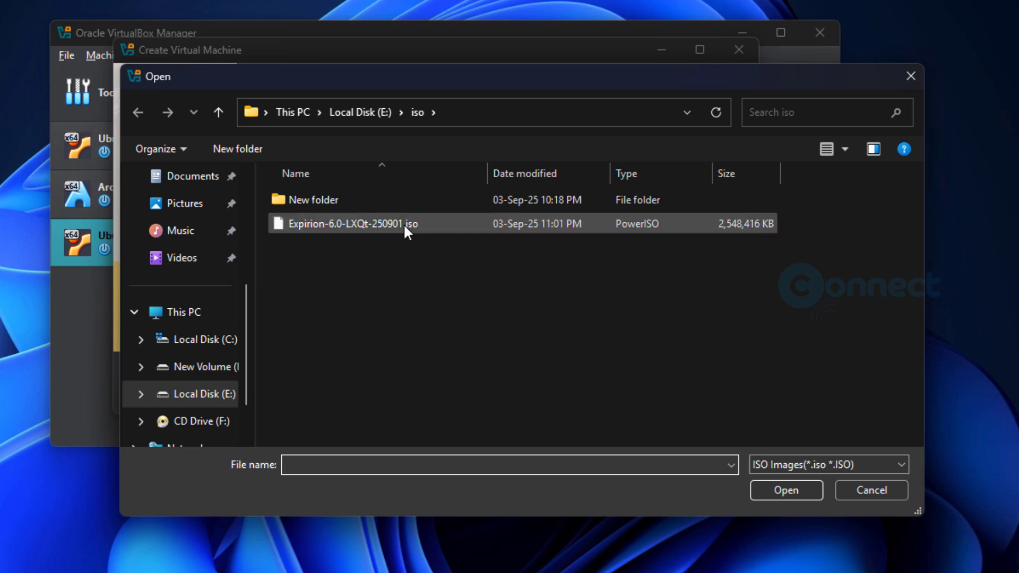
click(403, 224)
click(759, 487)
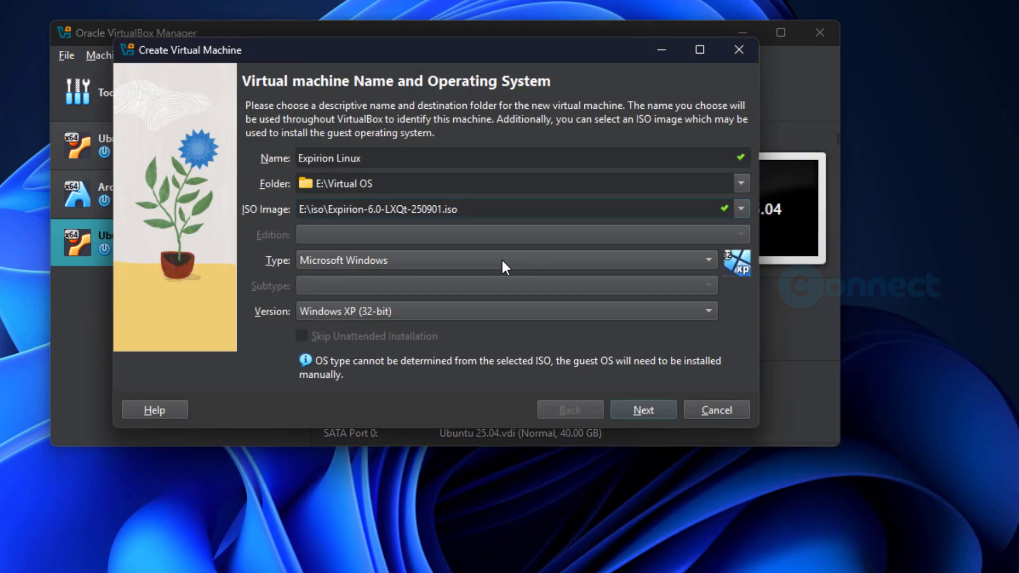
click(502, 259)
click(426, 278)
click(426, 284)
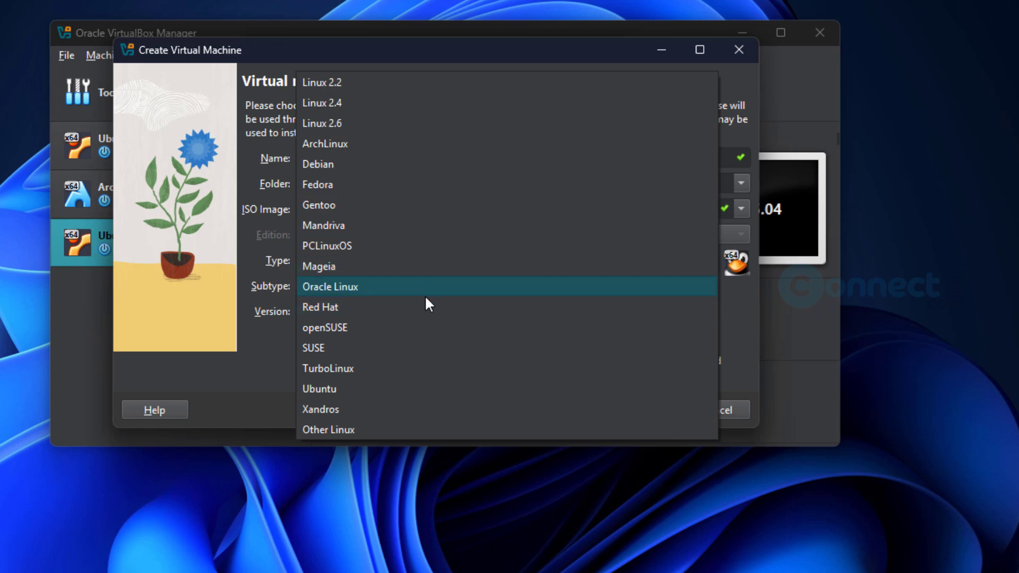
click(378, 161)
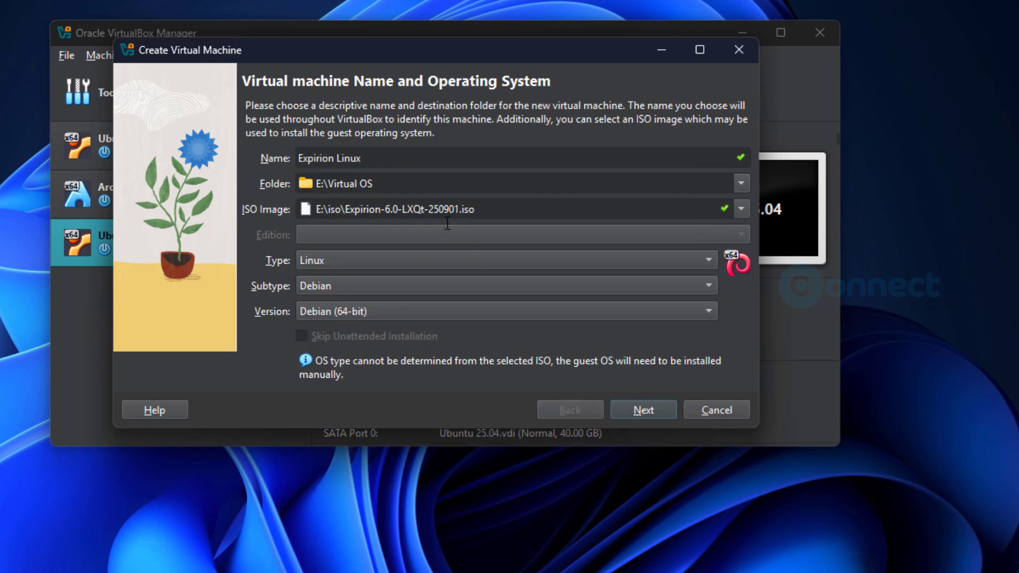
- Give the machine 4048 MB of base memory and 2 processors
click(648, 413)
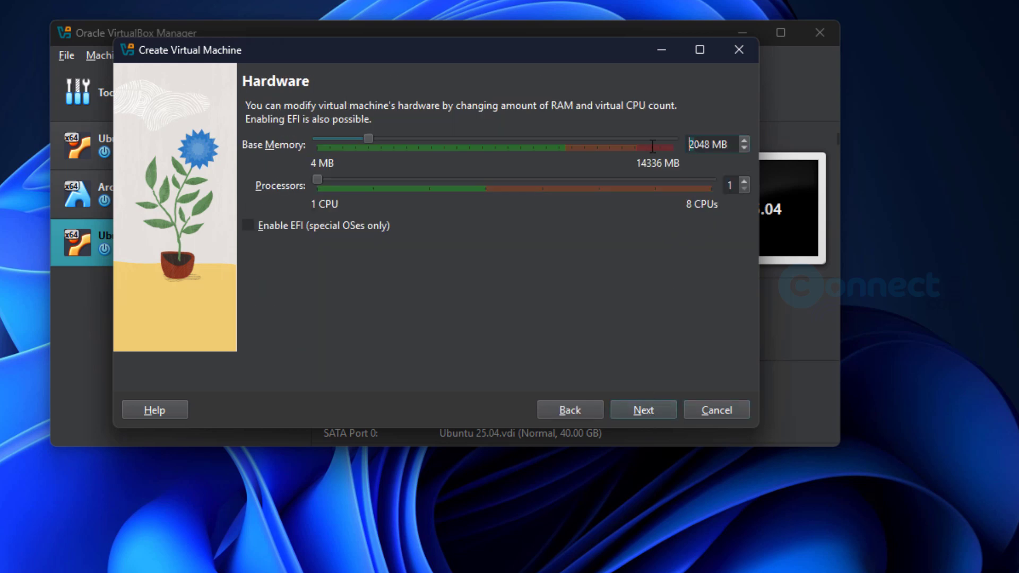
key(Delete)
text(4)
drag(327, 183, 354, 178)
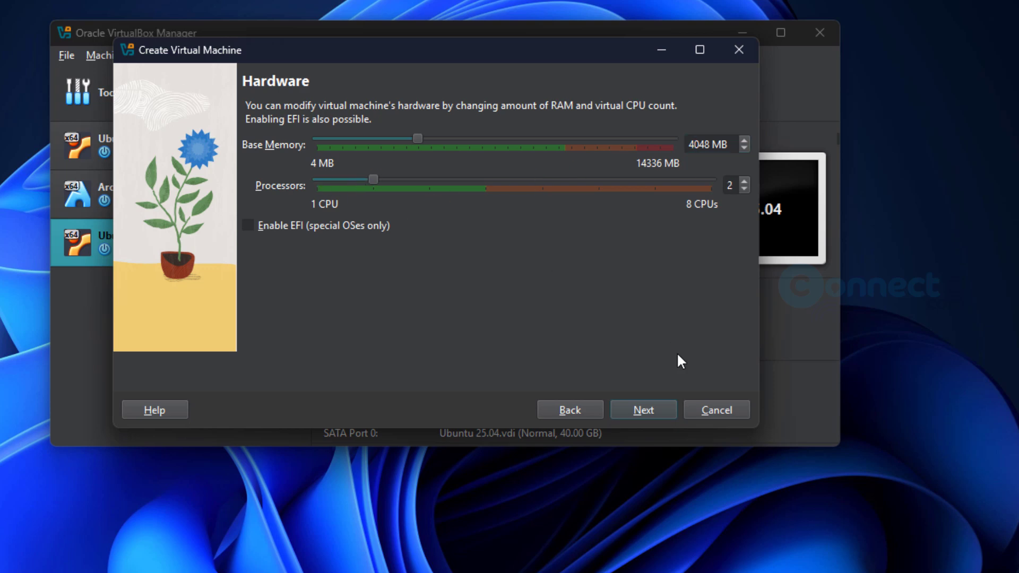
- Set the virtual hard disk to 30 GB and finish creating the machine
click(645, 412)
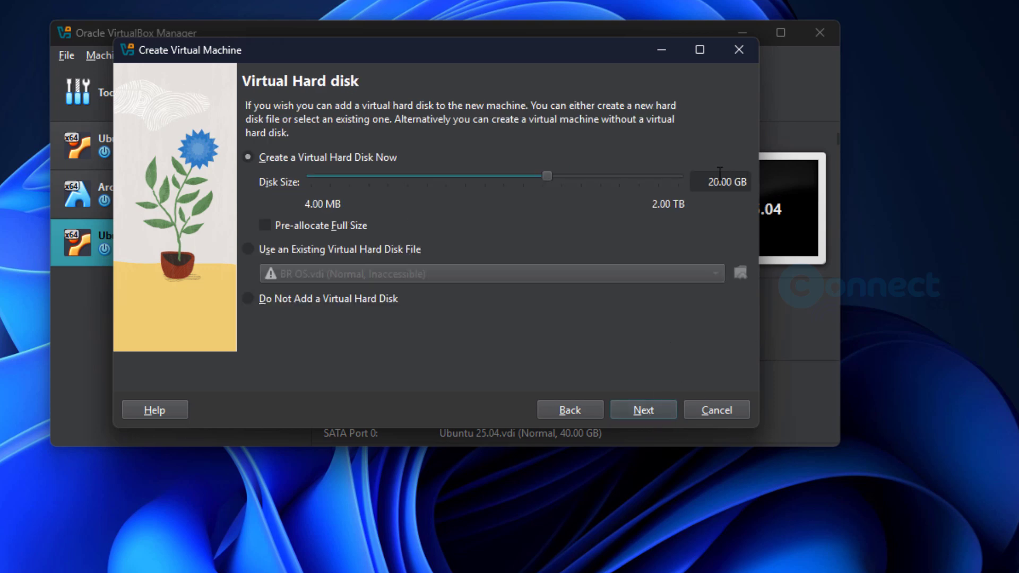
drag(715, 182, 646, 185)
text(3)
click(665, 404)
click(665, 409)
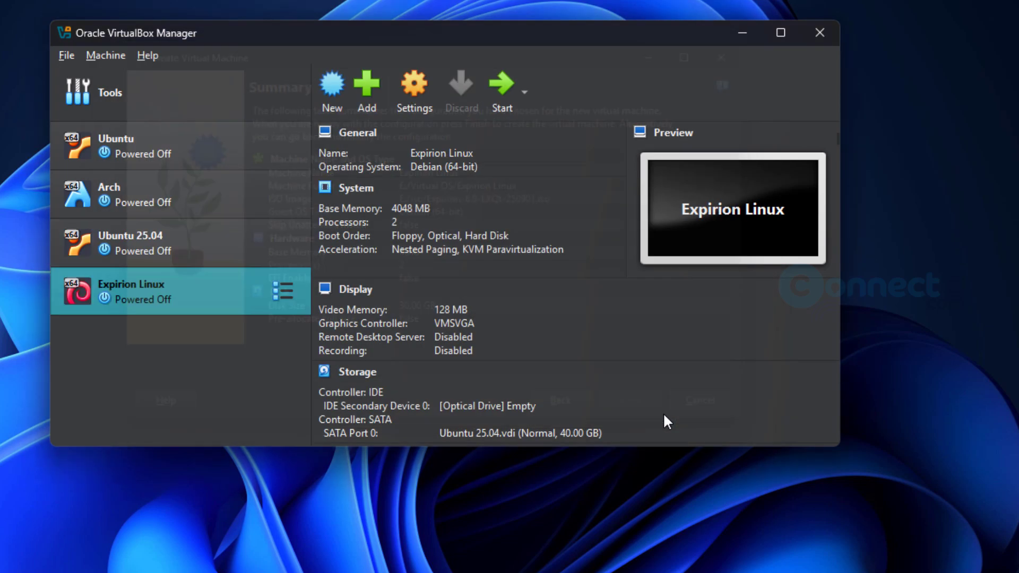
- Raise Expirion Linux's Display video memory to 128 MB, save, and start the machine
right_click(196, 273)
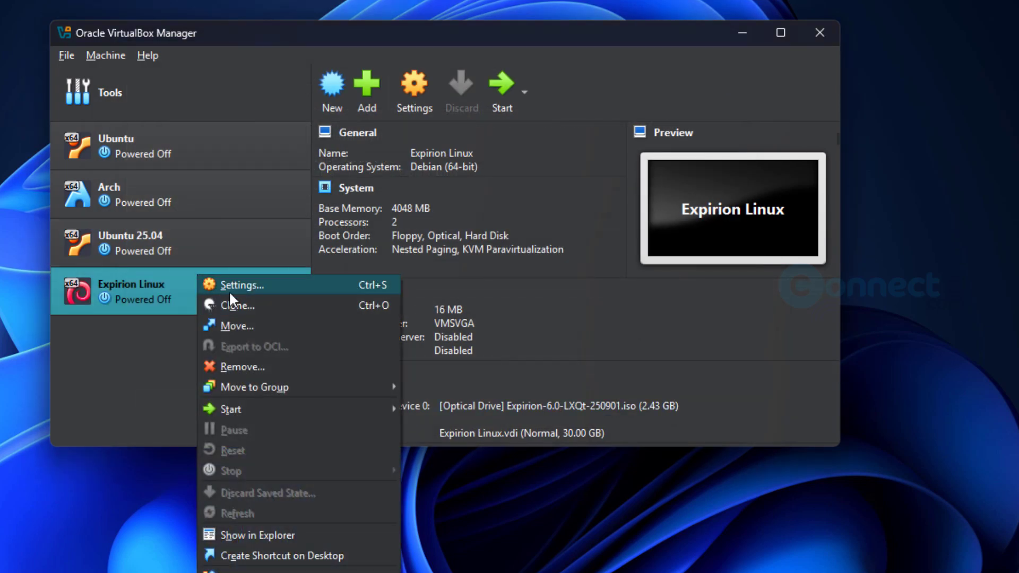
click(228, 291)
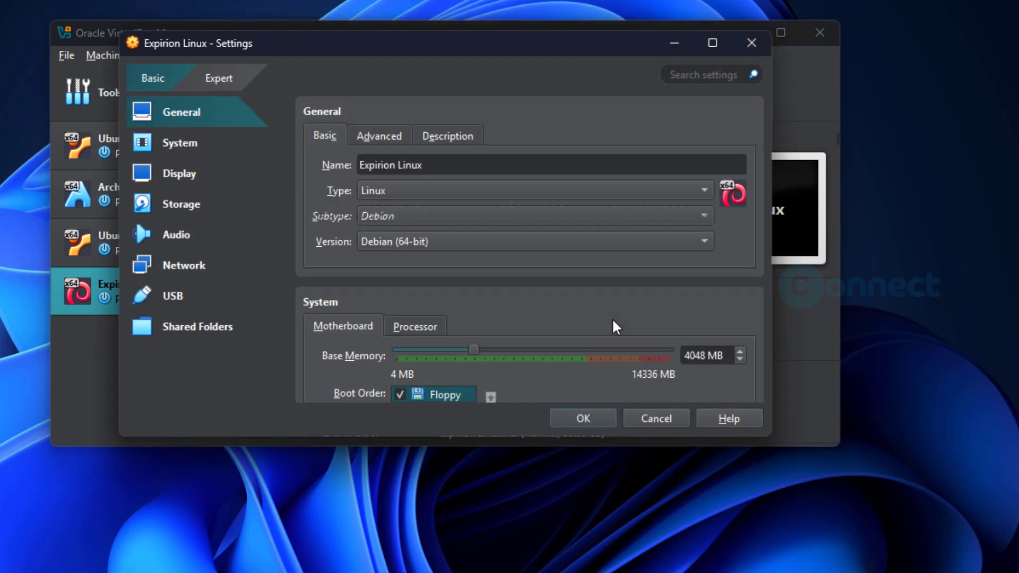
click(232, 84)
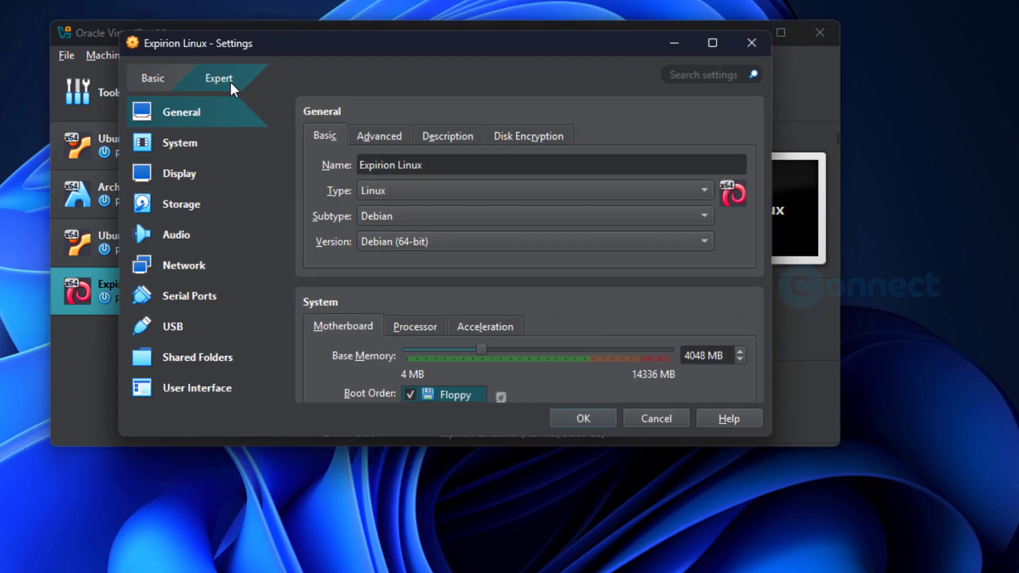
click(145, 77)
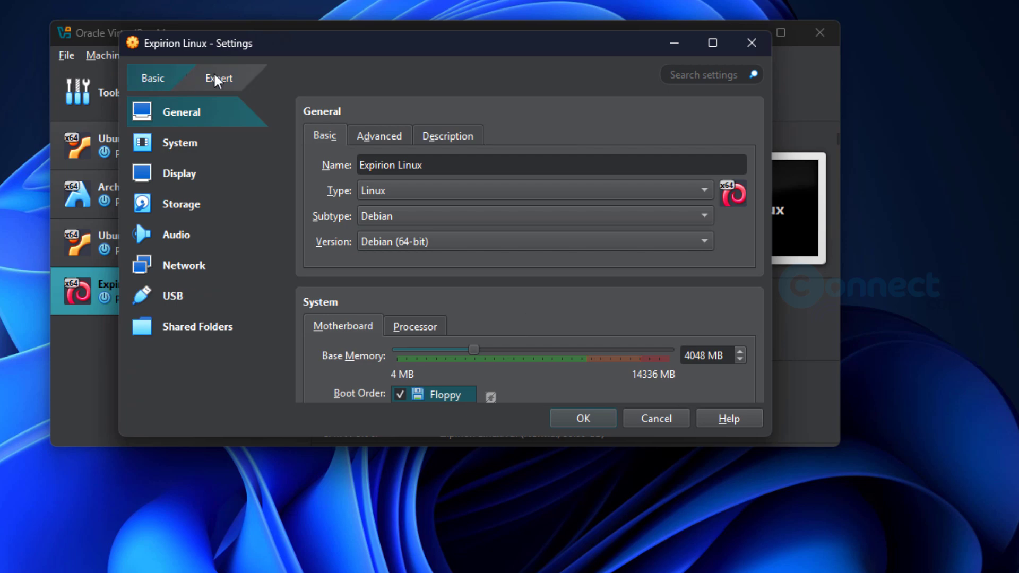
click(218, 81)
click(164, 77)
click(190, 144)
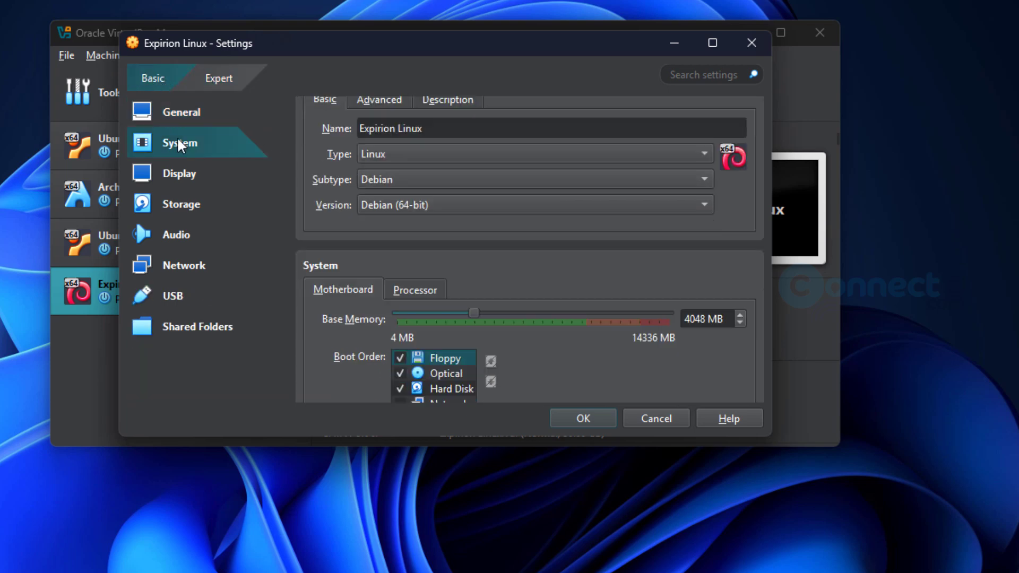
click(197, 176)
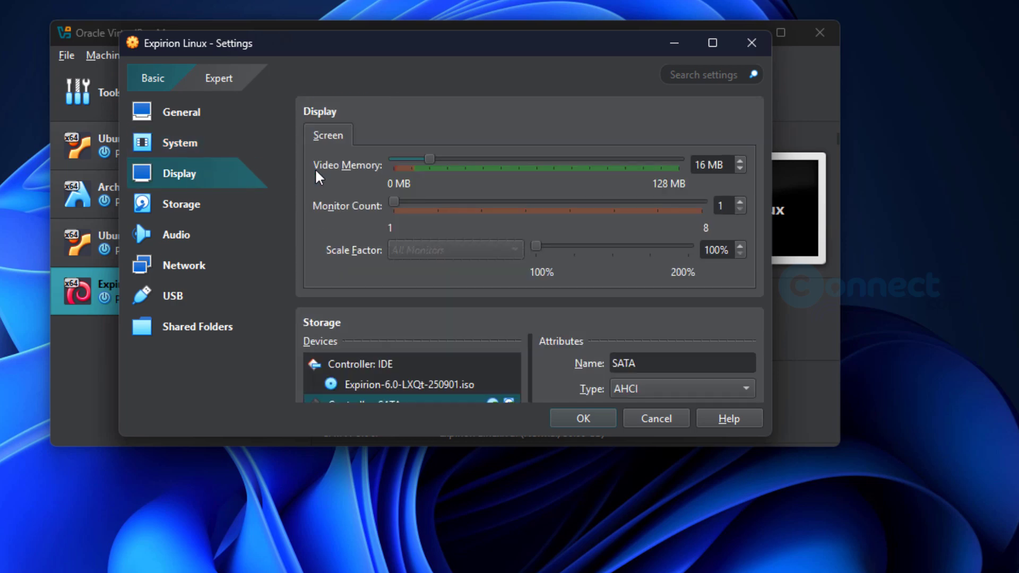
drag(431, 162, 682, 163)
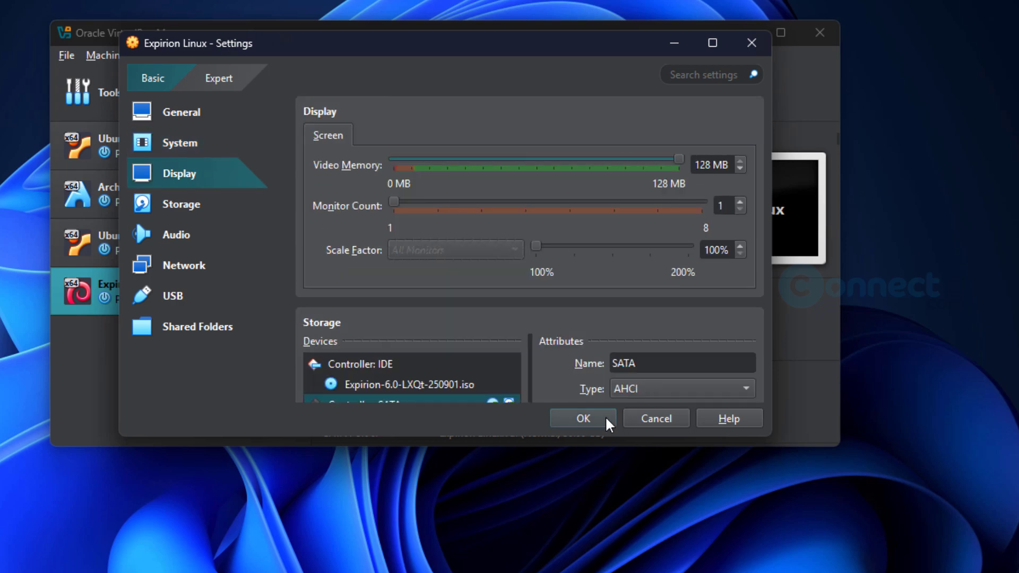
click(583, 419)
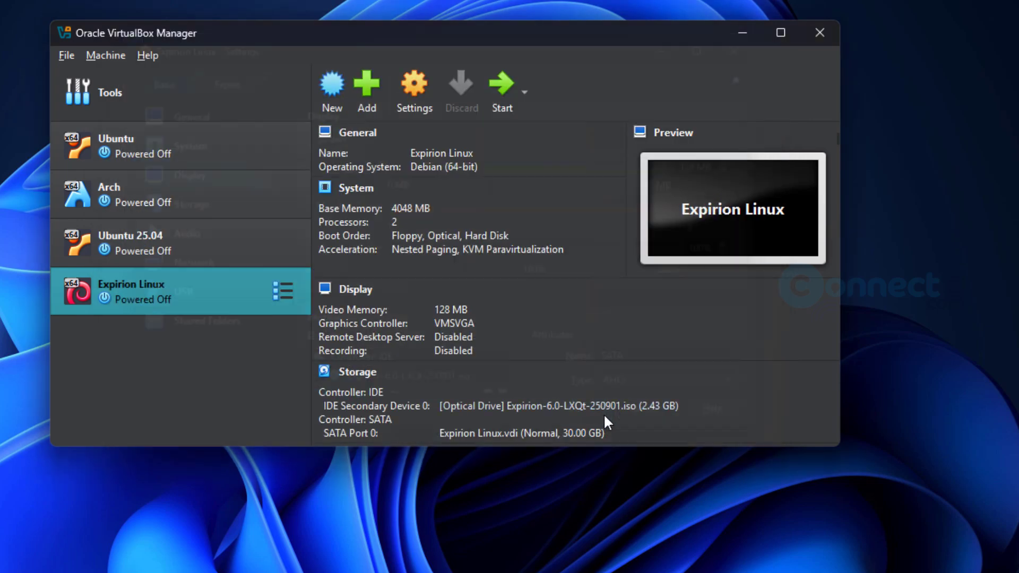
click(499, 85)
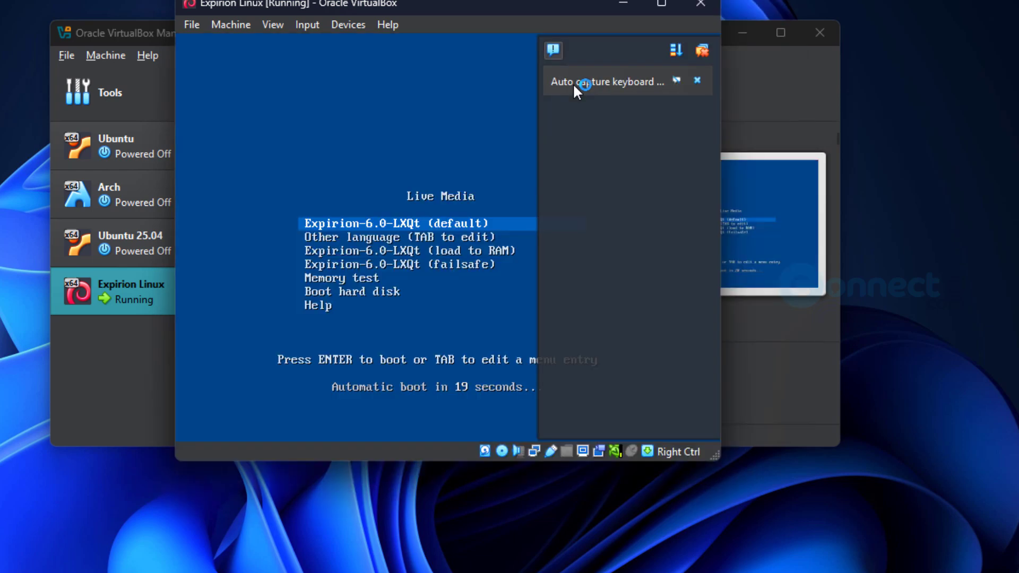
- Boot the default Live Media entry, dismissing the keyboard and mouse capture notices
click(697, 81)
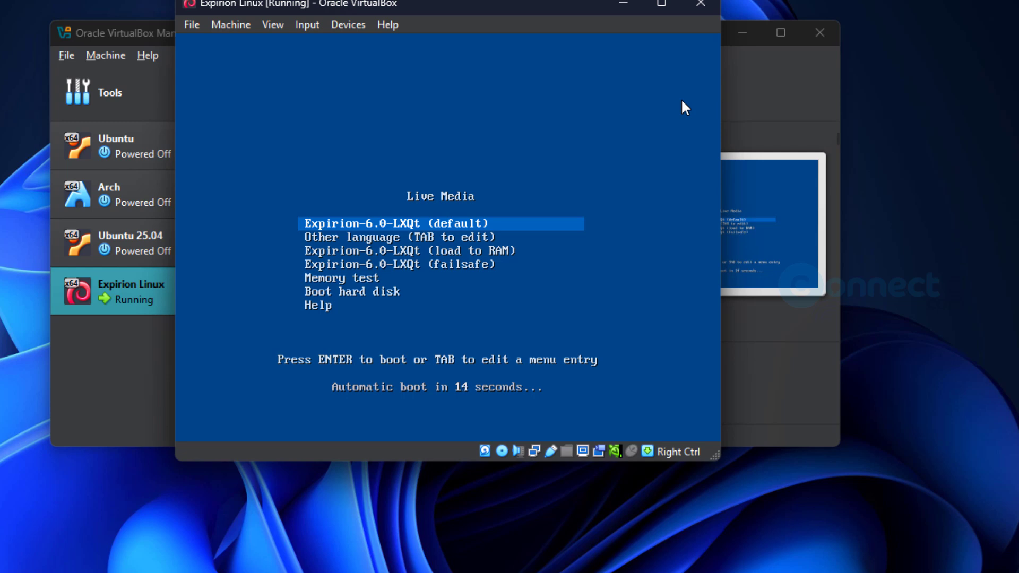
key(Return)
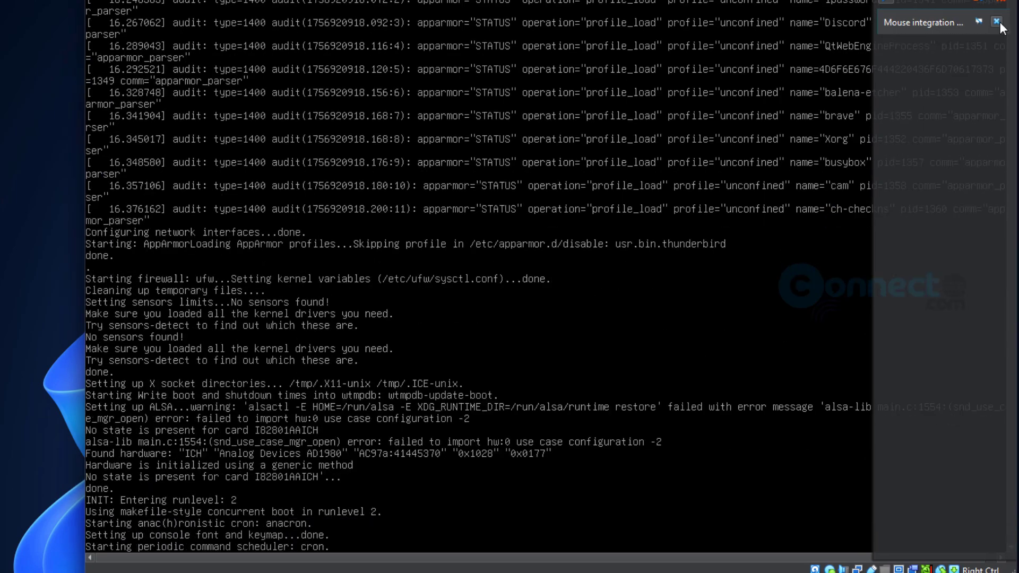
click(1000, 21)
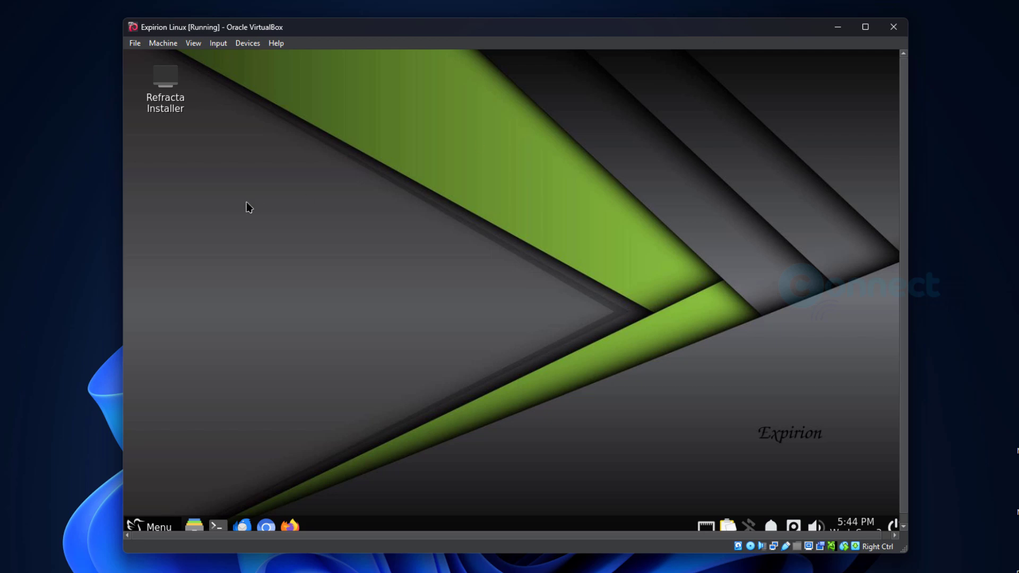
- Launch Refracta Installer from the desktop and continue past its introduction screens
double_click(166, 84)
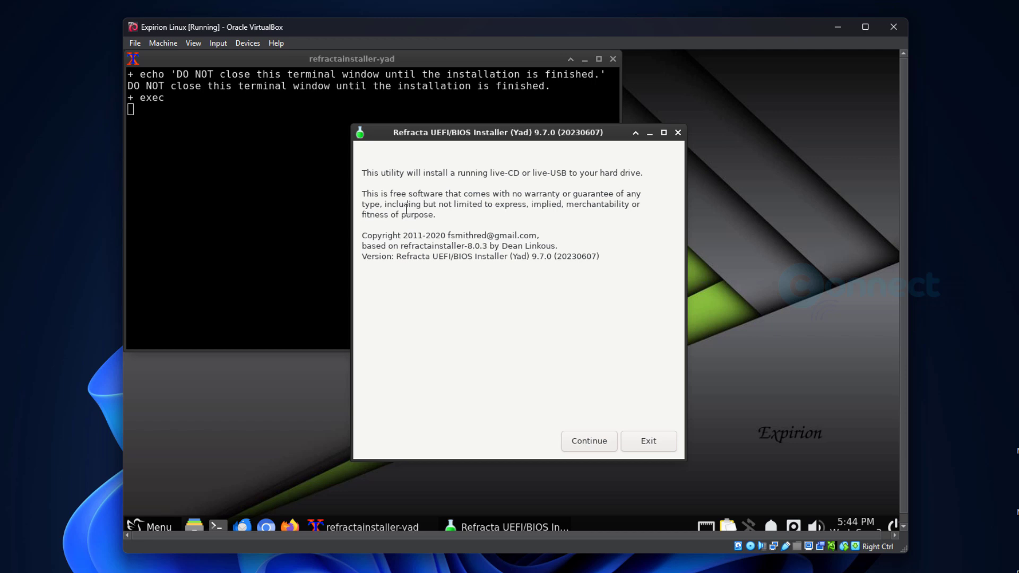
click(587, 441)
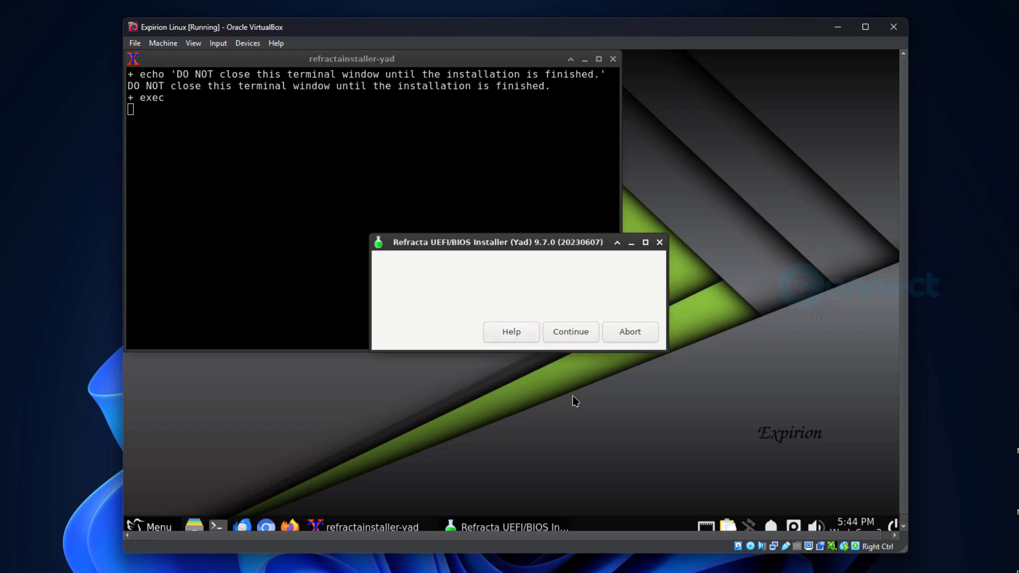
click(575, 333)
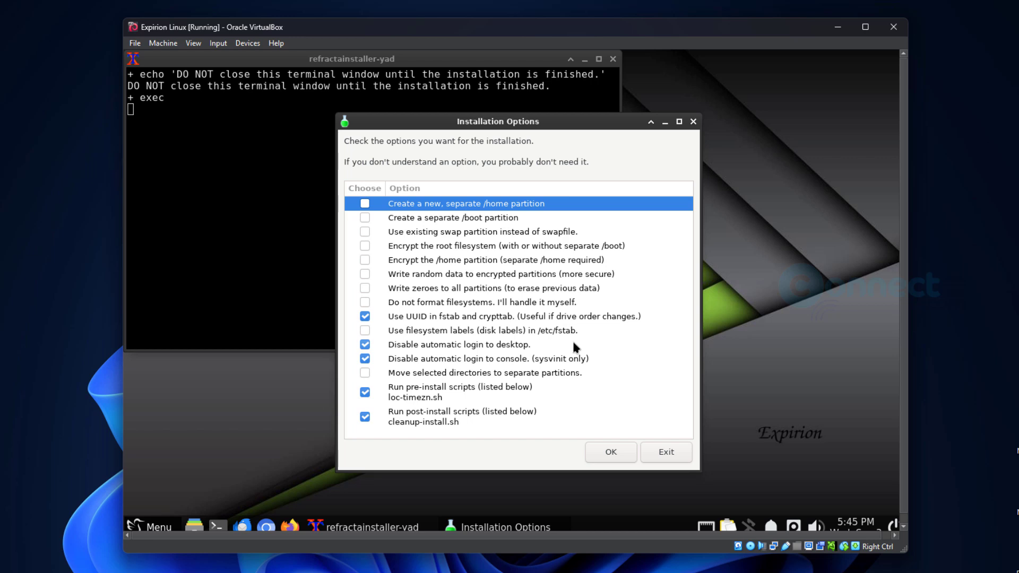
- Accept the default installation options, close the Disks window, and run GParted
click(611, 453)
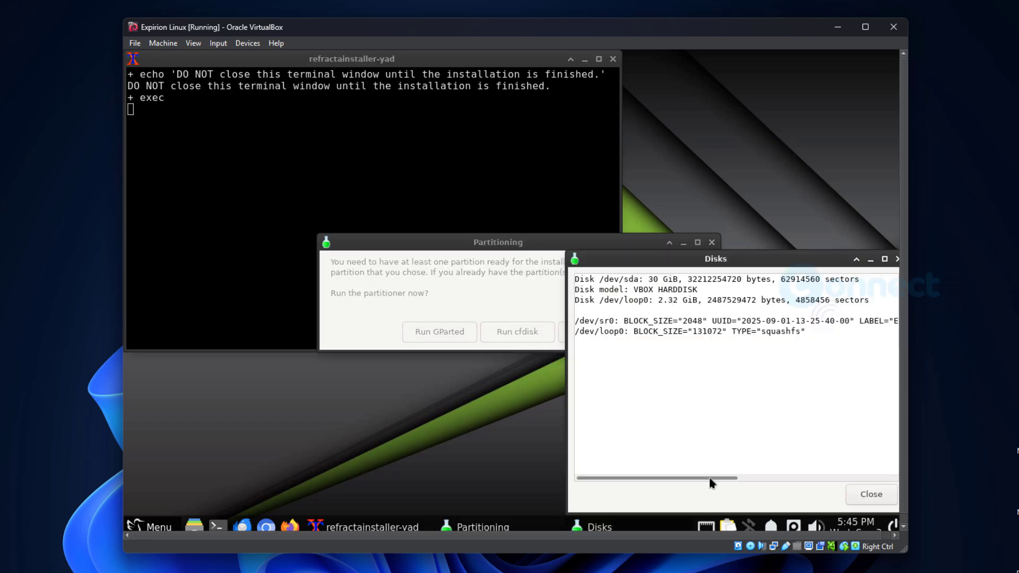
drag(712, 481, 844, 475)
drag(860, 473, 863, 474)
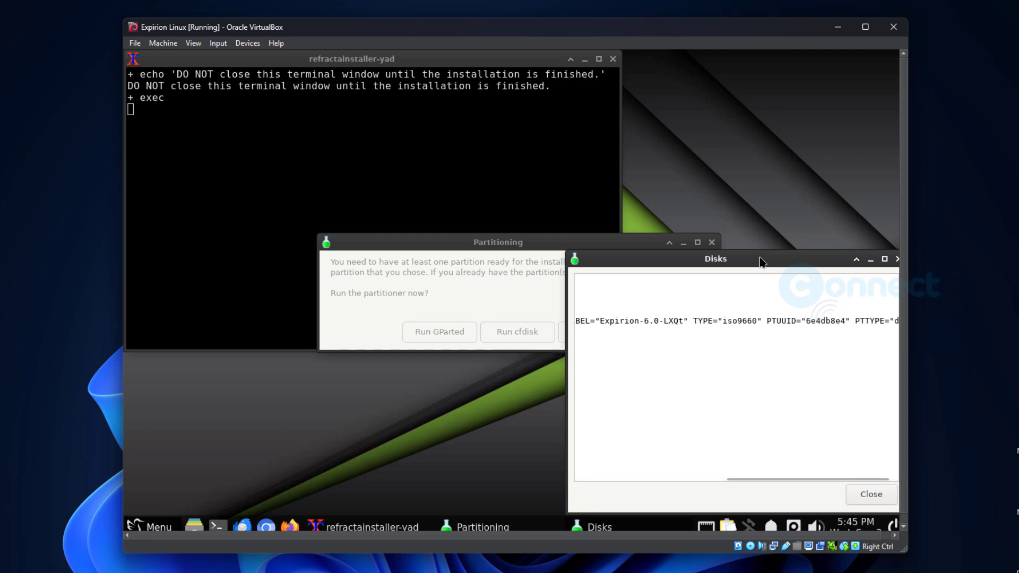
drag(760, 258, 626, 232)
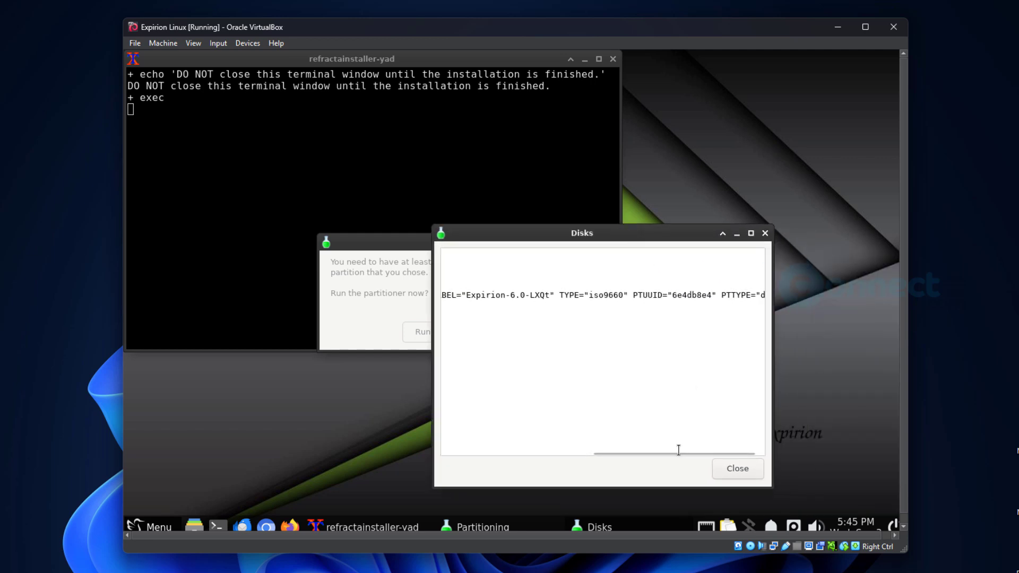
drag(661, 454, 449, 454)
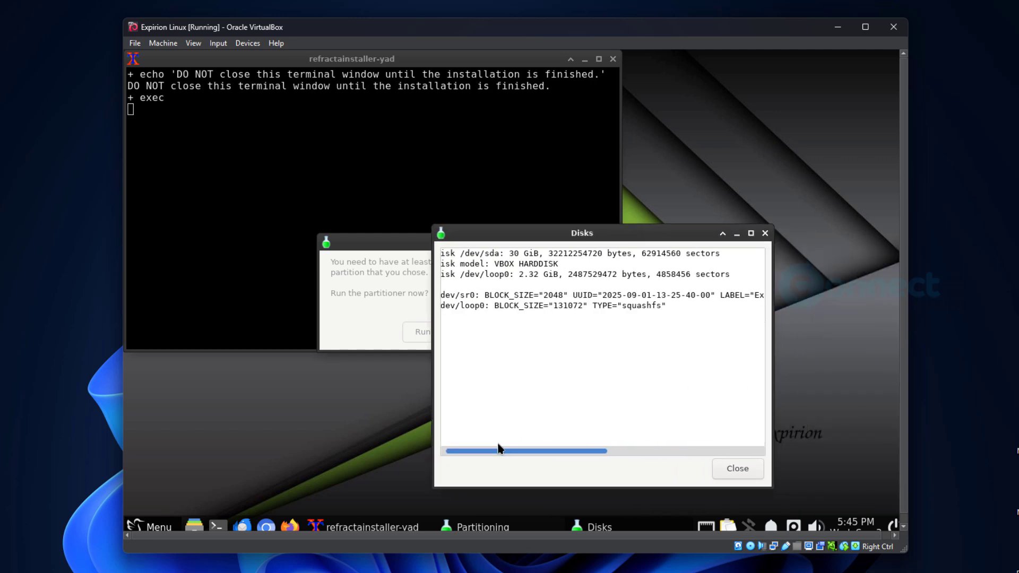
click(748, 466)
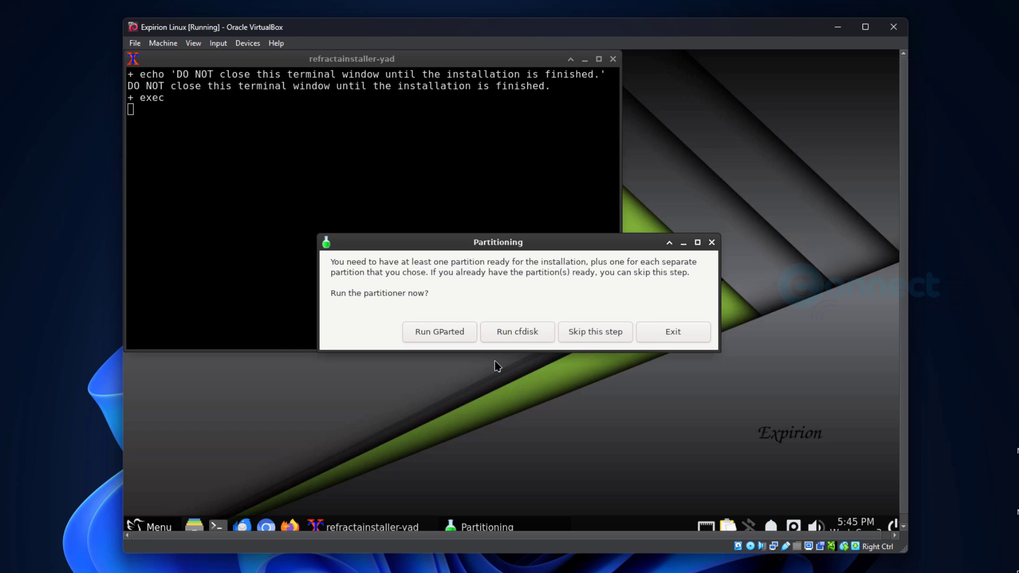
click(448, 330)
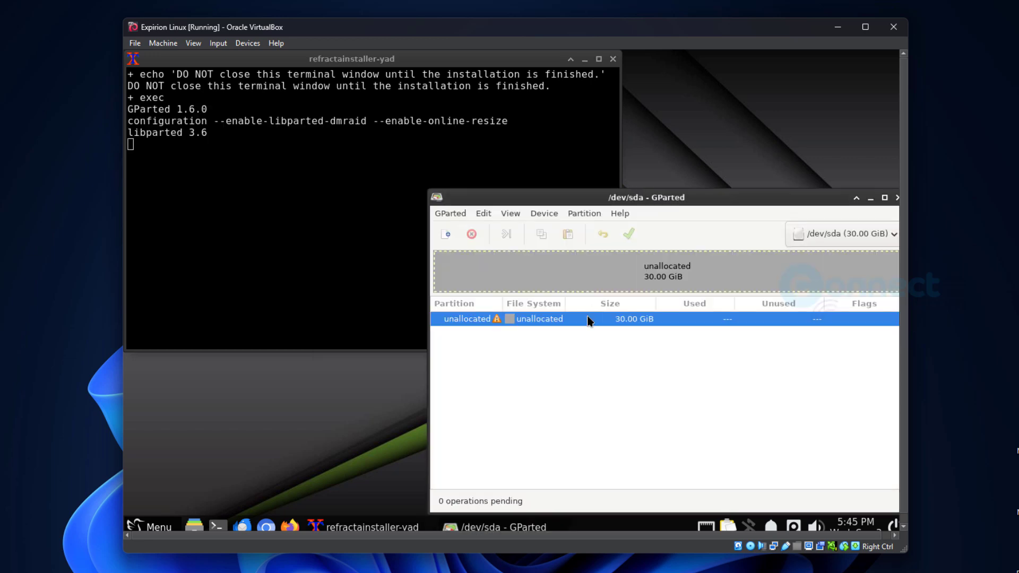
- Create an msdos partition table on /dev/sda, erasing the disk
right_click(561, 319)
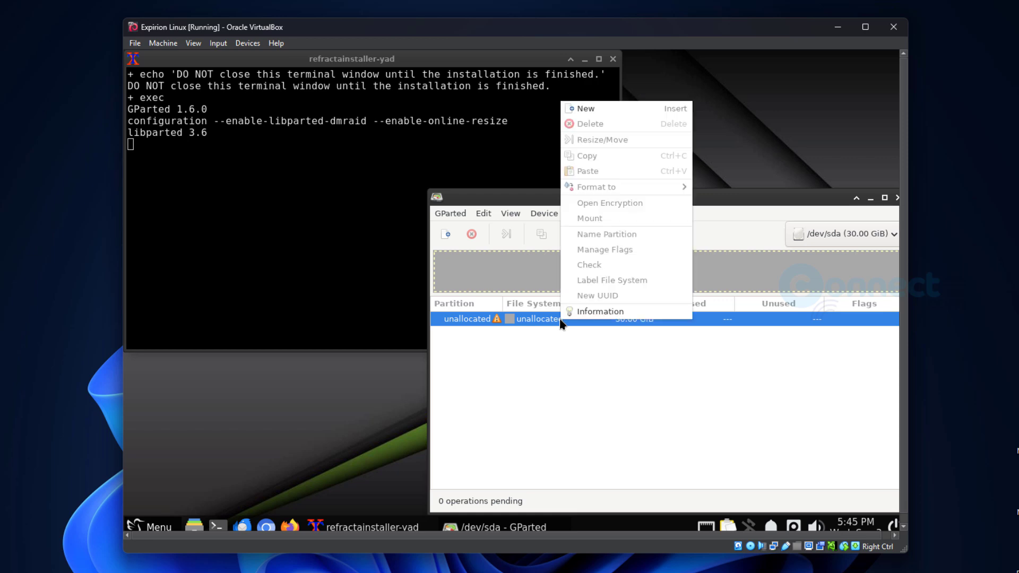
click(706, 222)
click(584, 214)
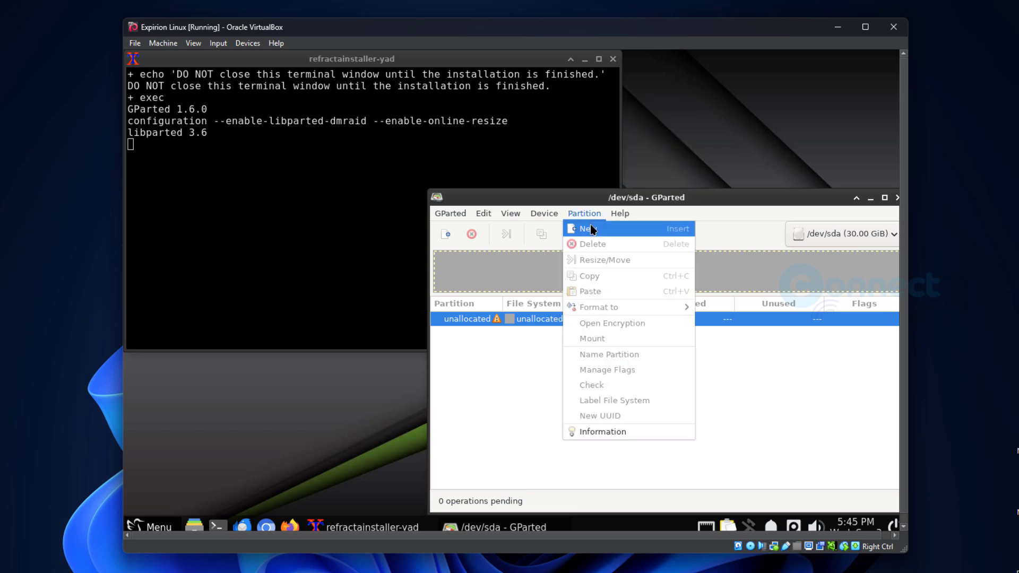
mouse_move(544, 214)
click(586, 227)
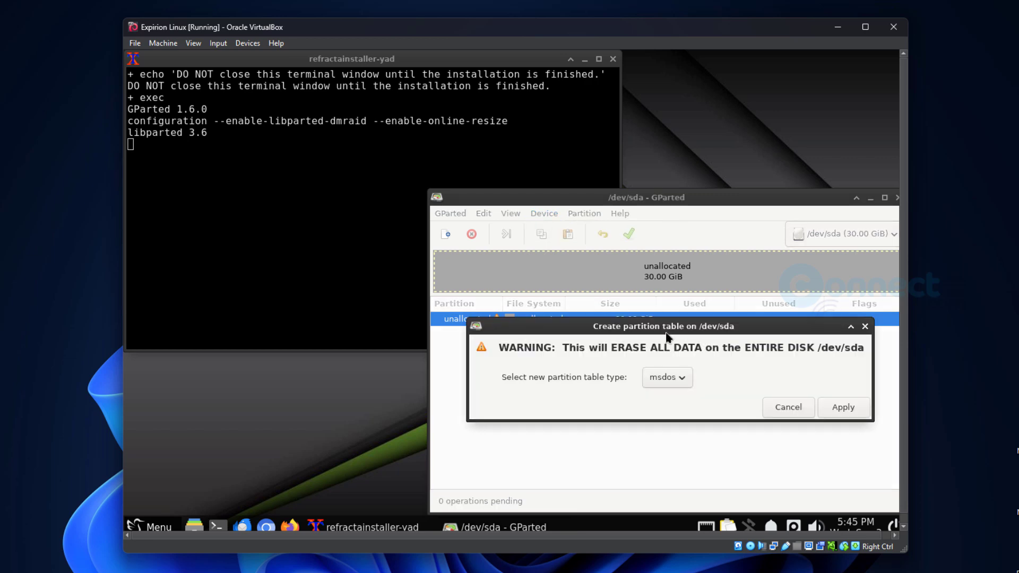
click(683, 376)
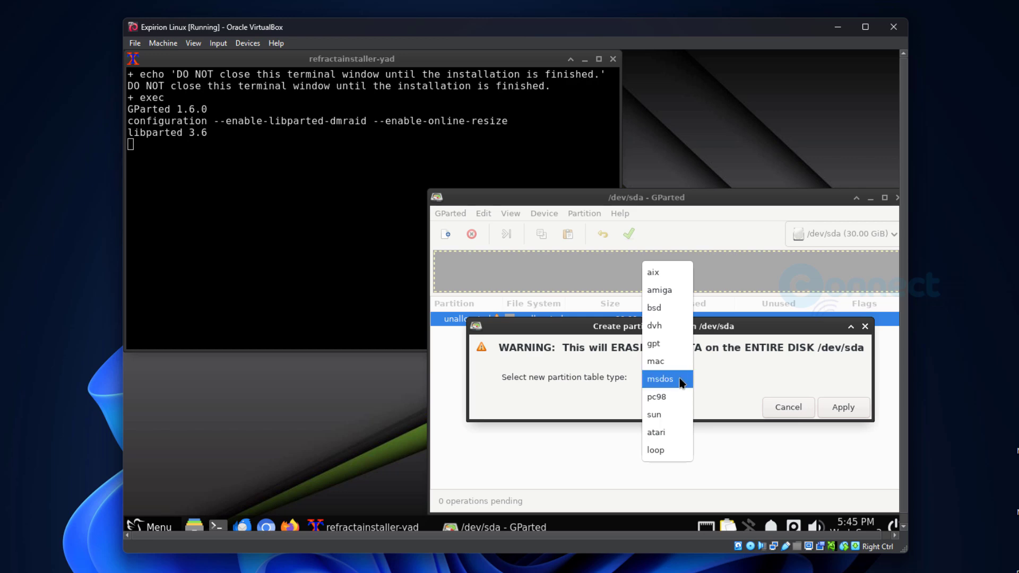
click(681, 382)
click(833, 410)
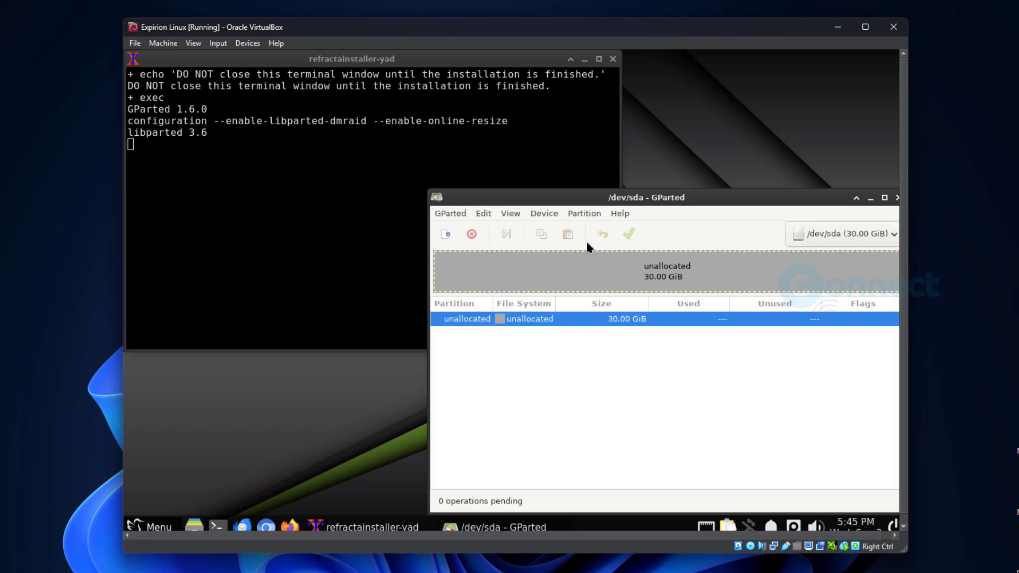
- Create and apply a first test partition, which becomes a 720 MiB /dev/sda1
click(591, 214)
click(592, 227)
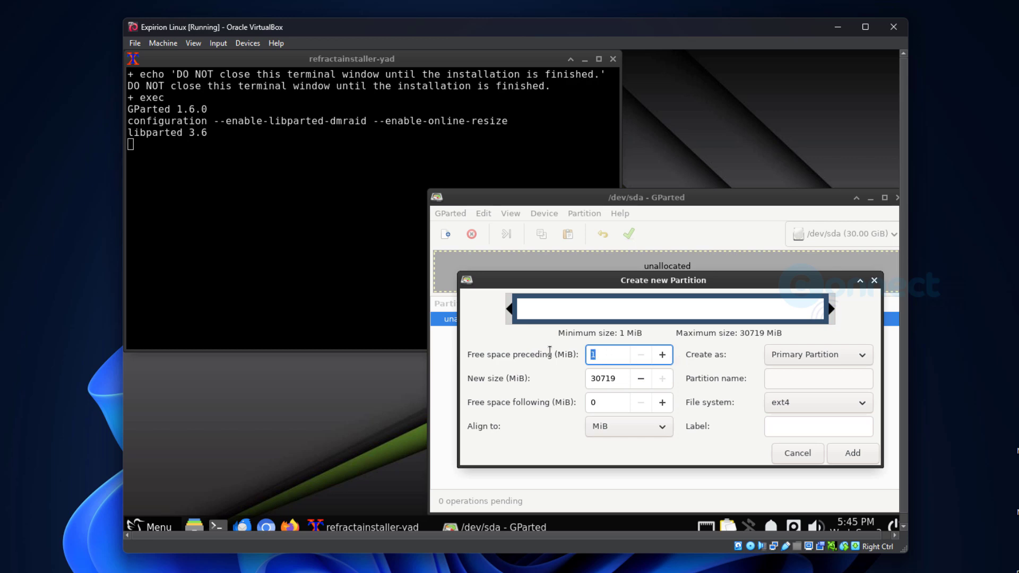
text(30000)
click(852, 453)
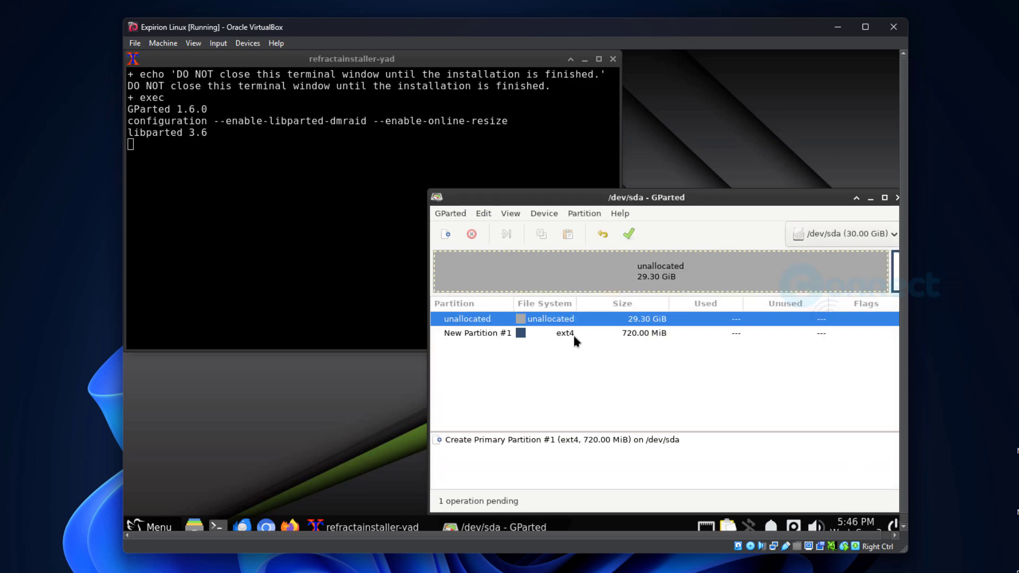
click(498, 333)
click(630, 234)
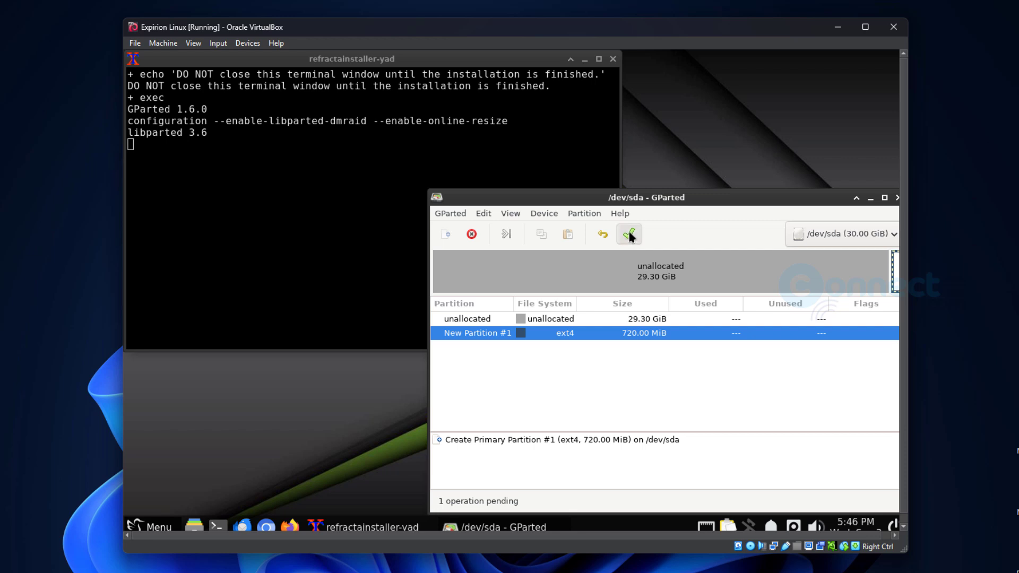
click(741, 410)
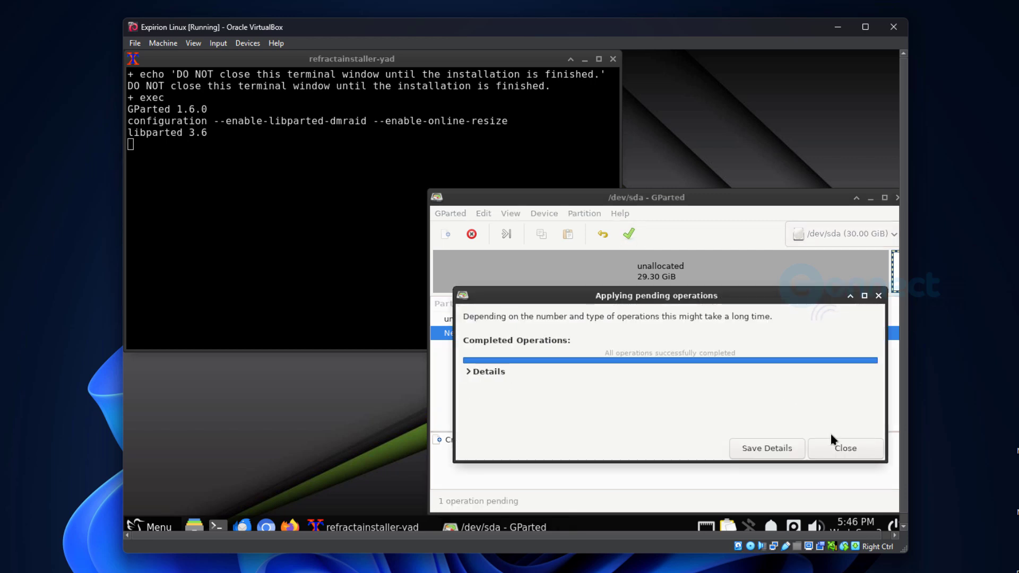
click(839, 446)
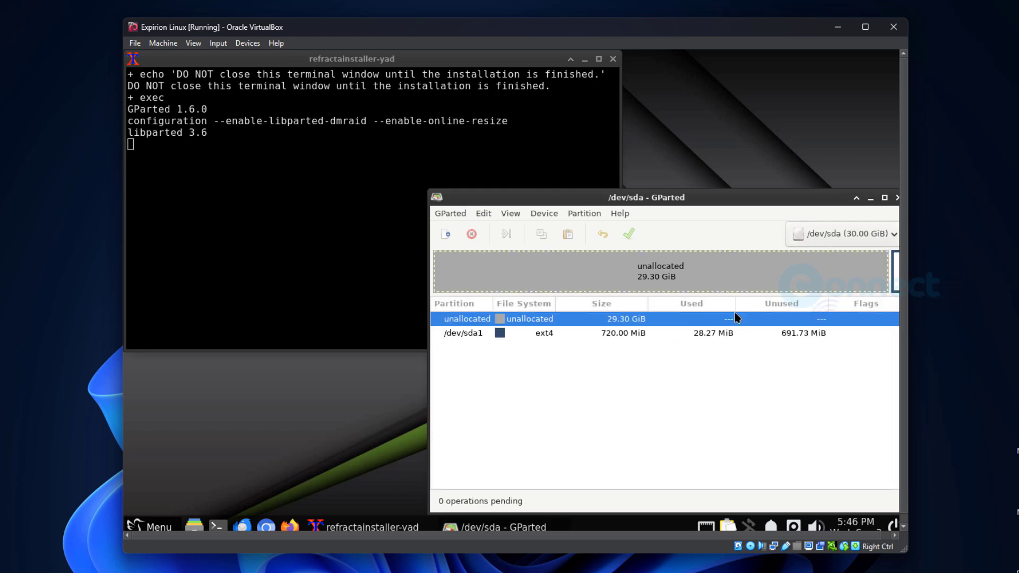
- Queue deletion of the 720 MiB /dev/sda1 partition
click(616, 338)
right_click(616, 337)
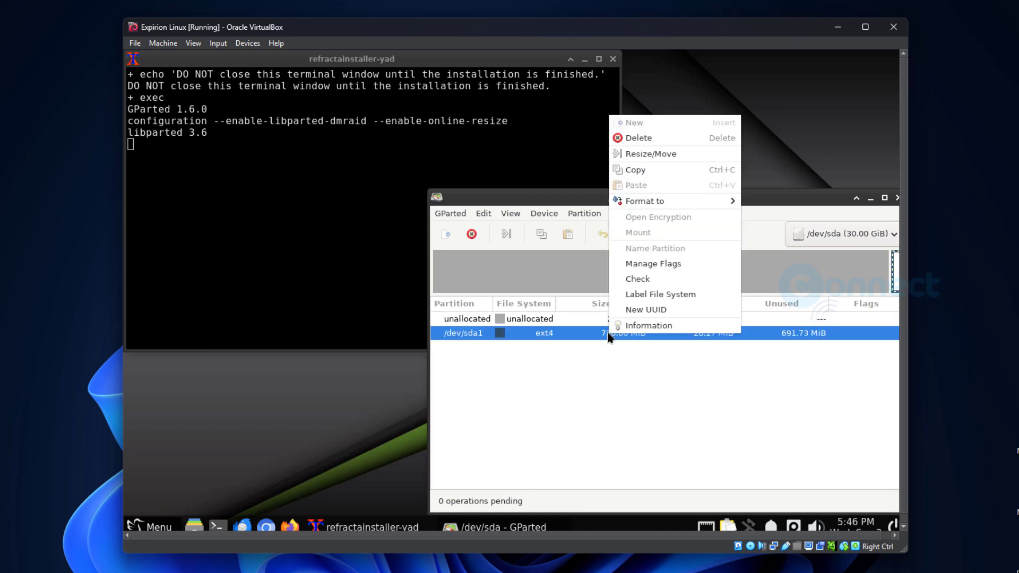
mouse_move(695, 209)
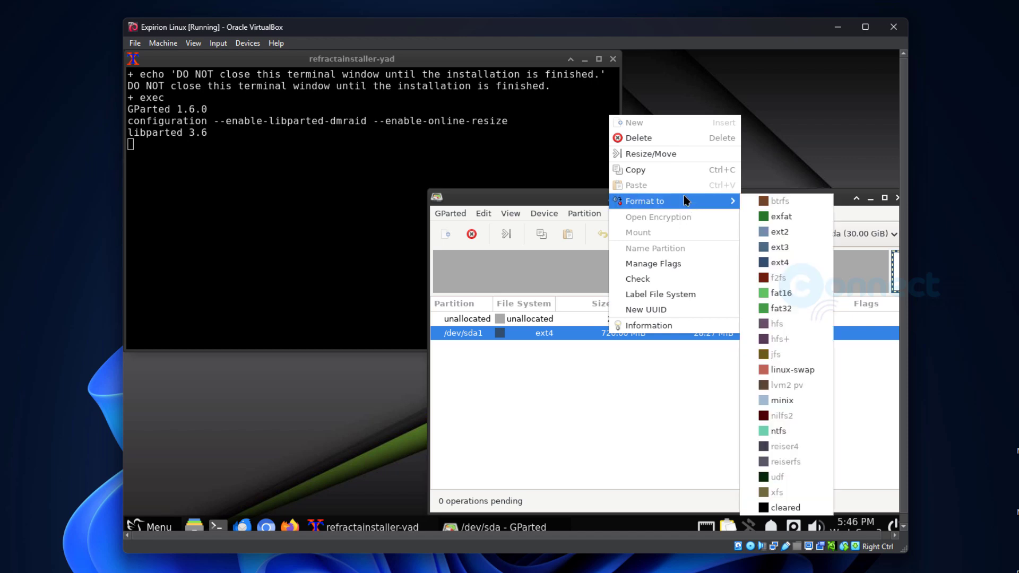
click(666, 139)
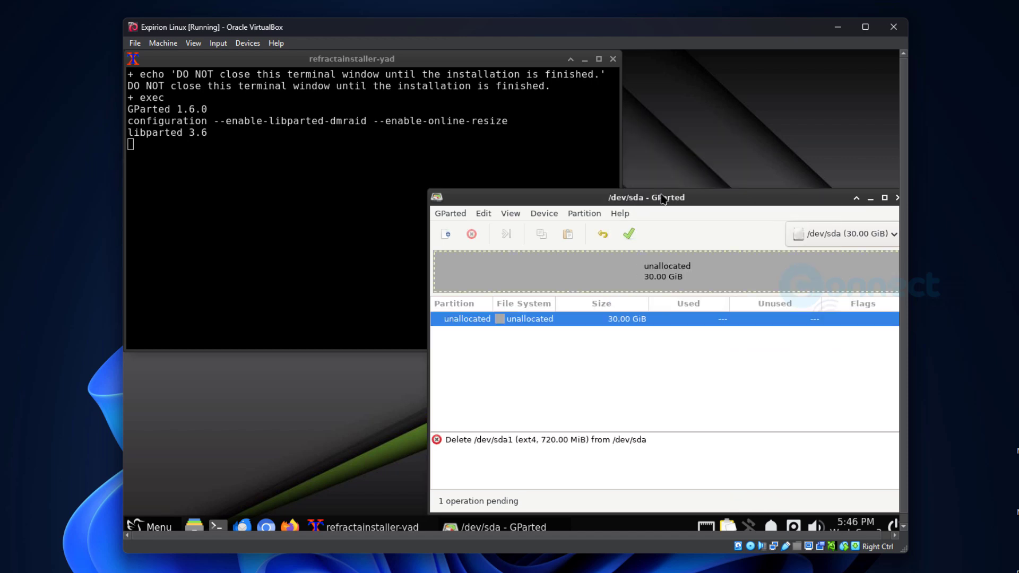
right_click(564, 322)
click(552, 324)
click(552, 213)
click(562, 227)
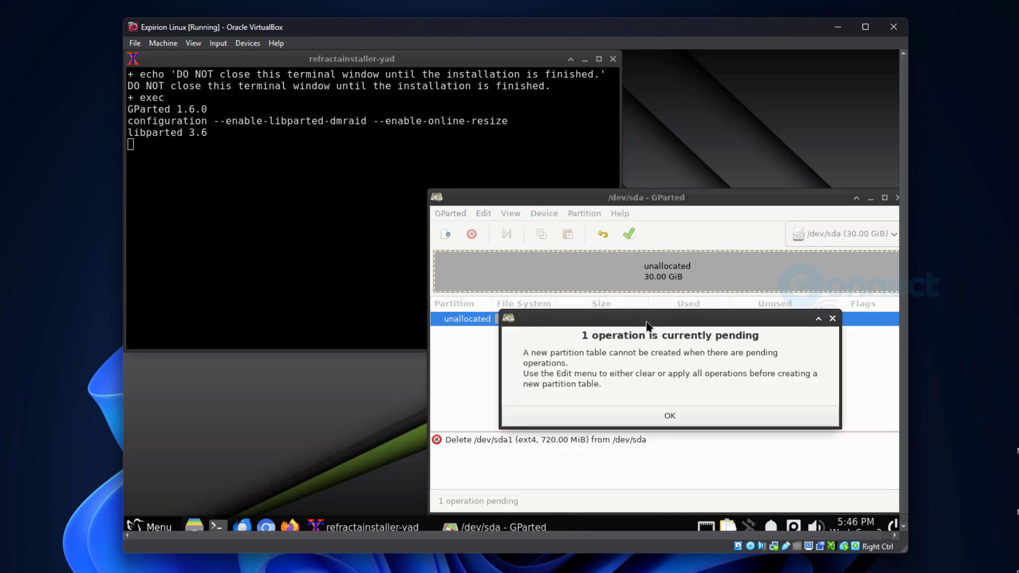
click(669, 415)
- Queue a new ext4 partition using the full 30719 MiB of the disk
click(584, 215)
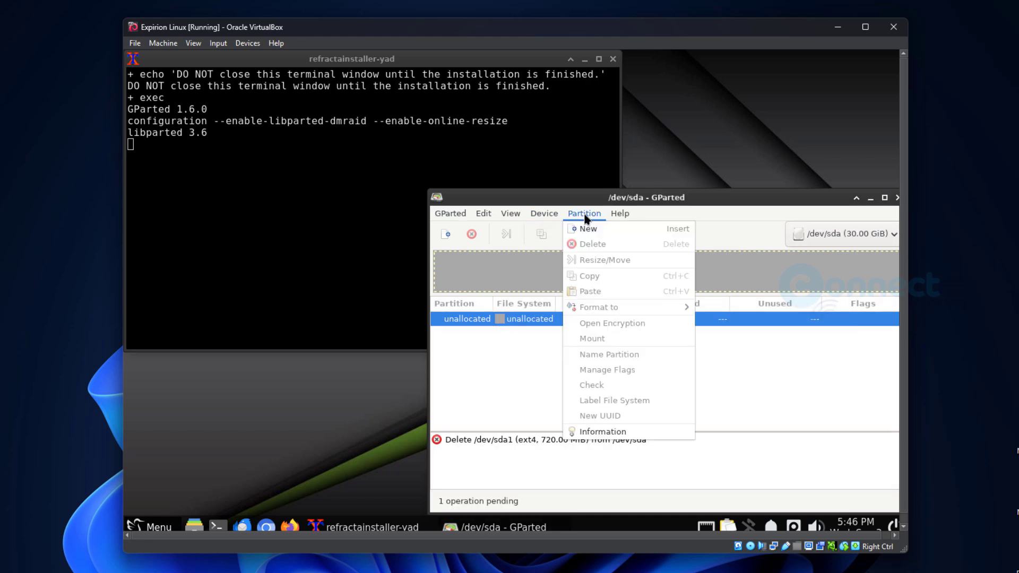
click(589, 229)
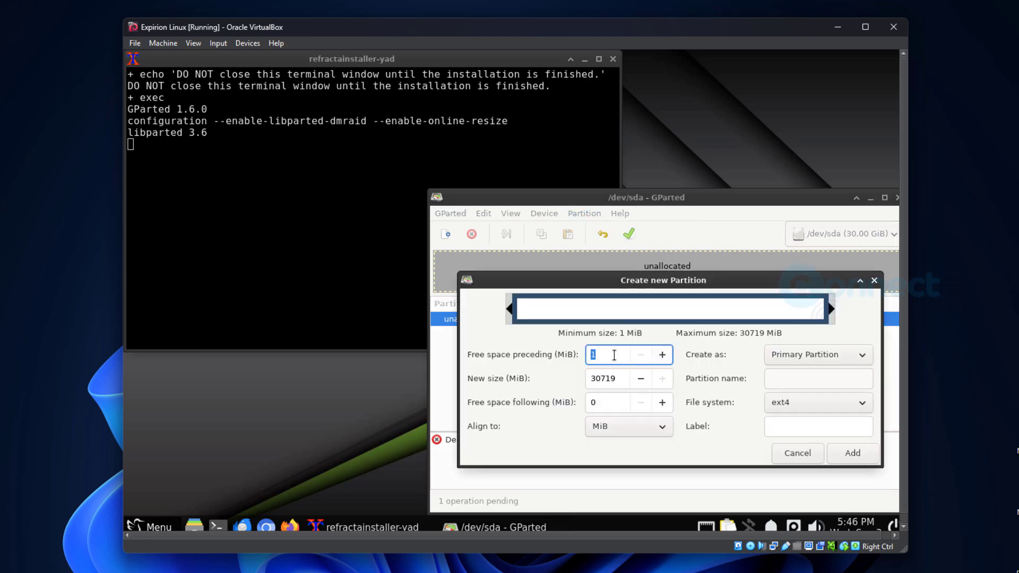
drag(618, 379, 585, 380)
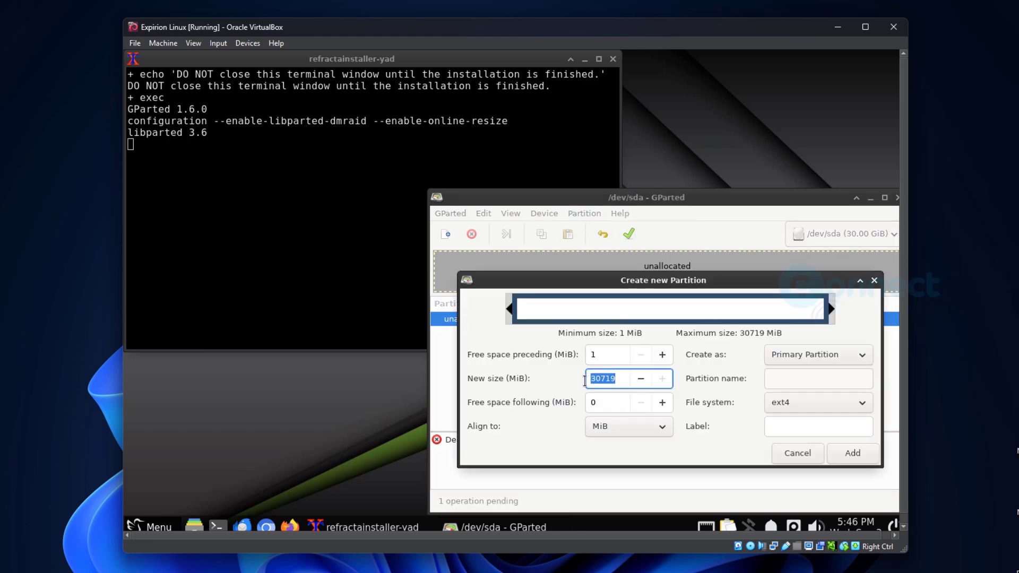
click(619, 379)
click(834, 455)
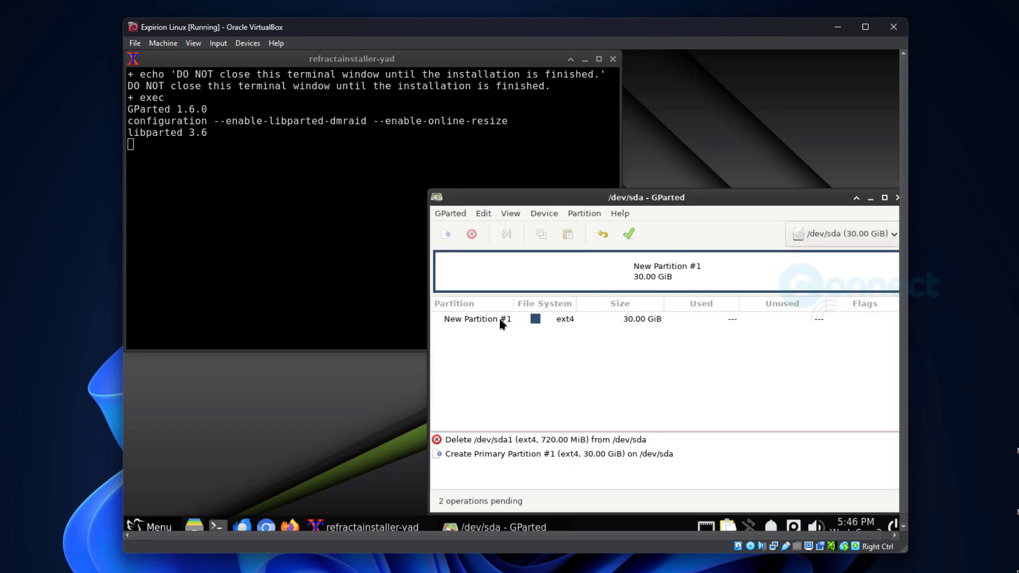
- Apply the pending GParted operations to create ext4 /dev/sda1, then close GParted
click(628, 234)
click(743, 410)
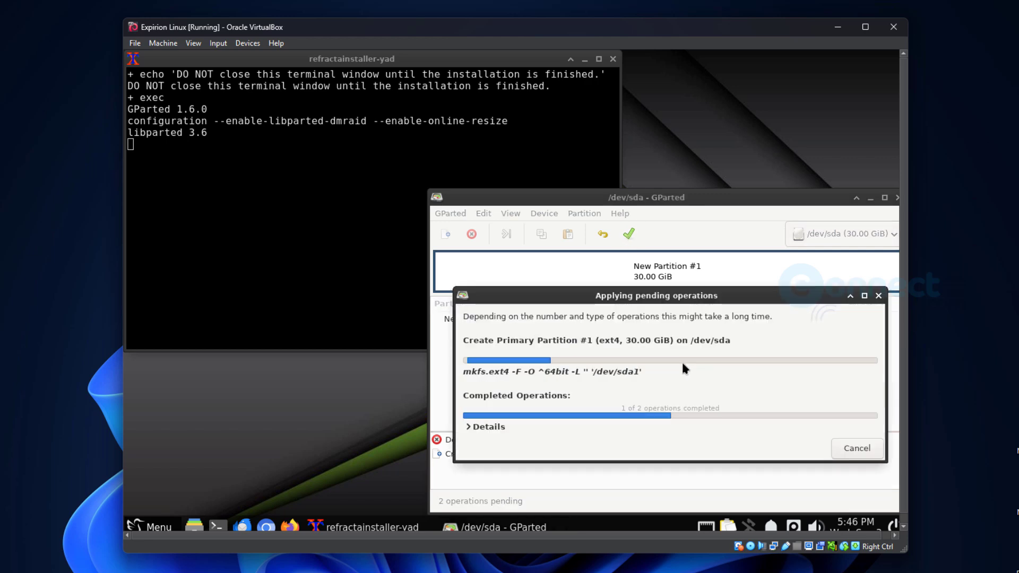
click(842, 448)
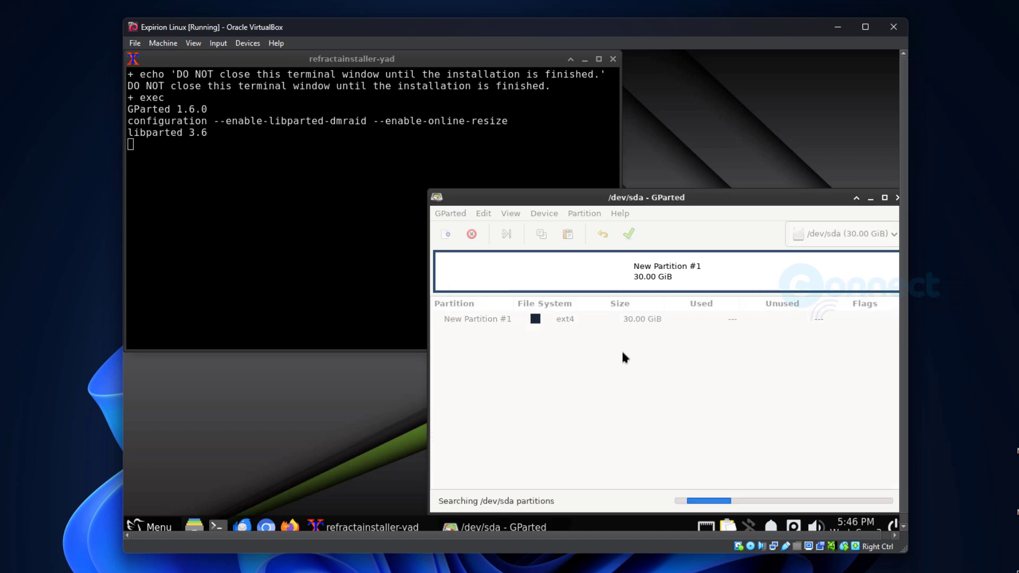
click(488, 321)
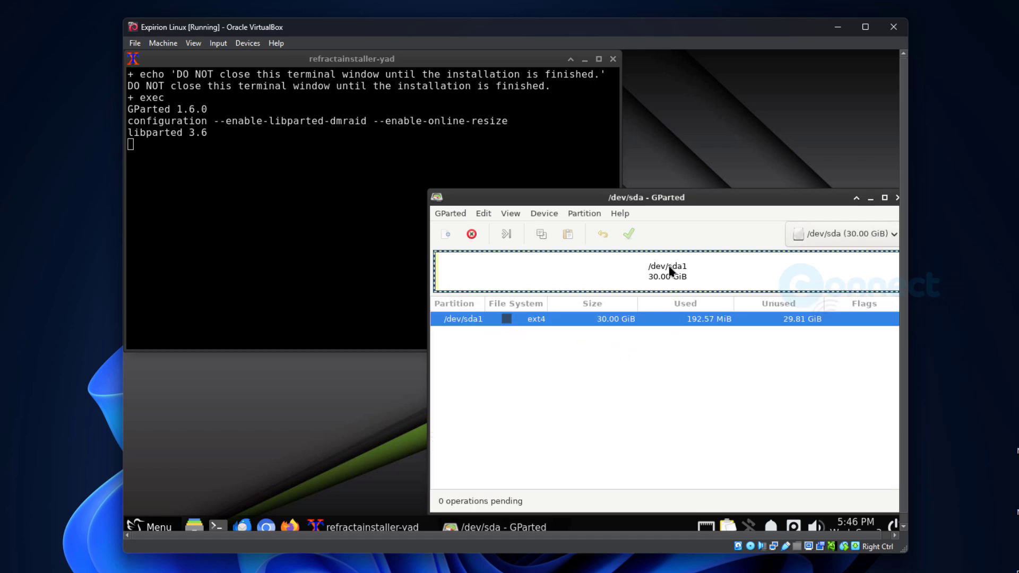
drag(697, 201, 546, 168)
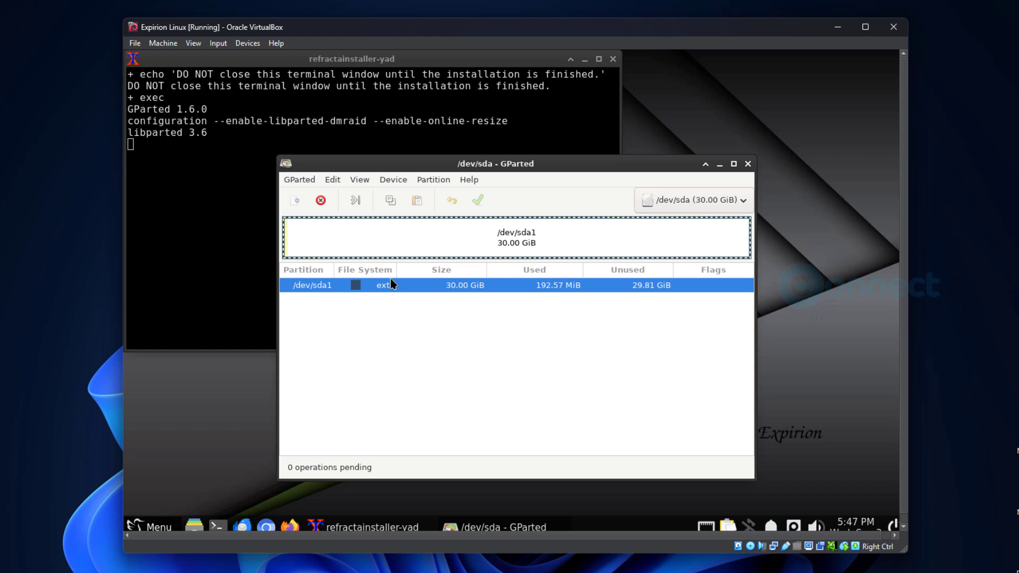
click(305, 180)
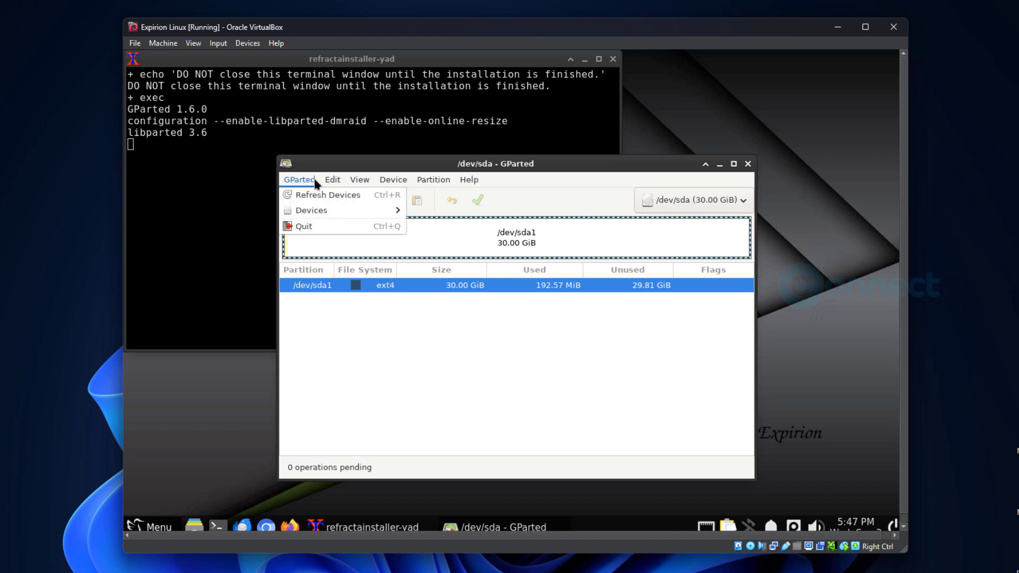
click(311, 181)
click(332, 180)
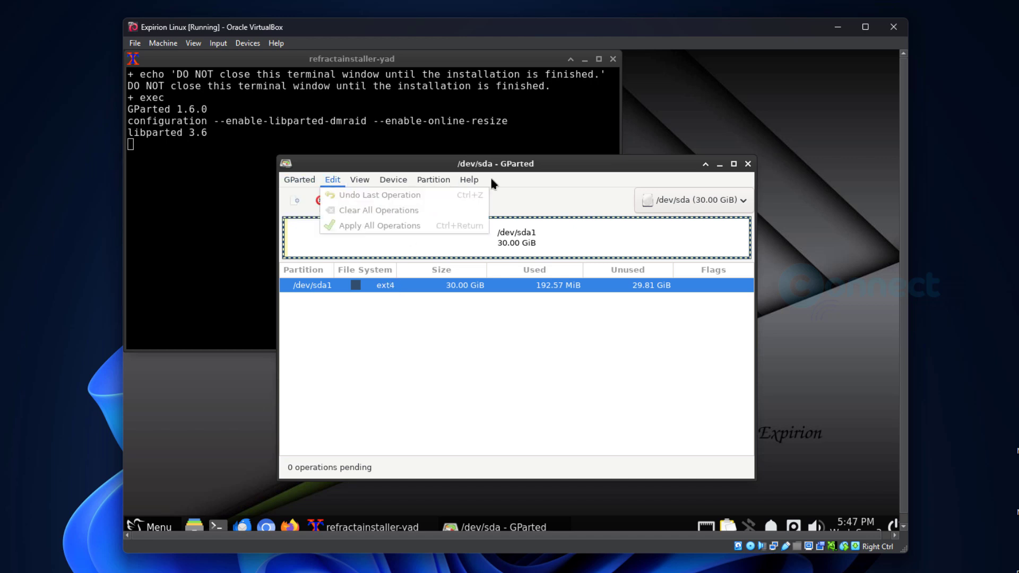
click(748, 168)
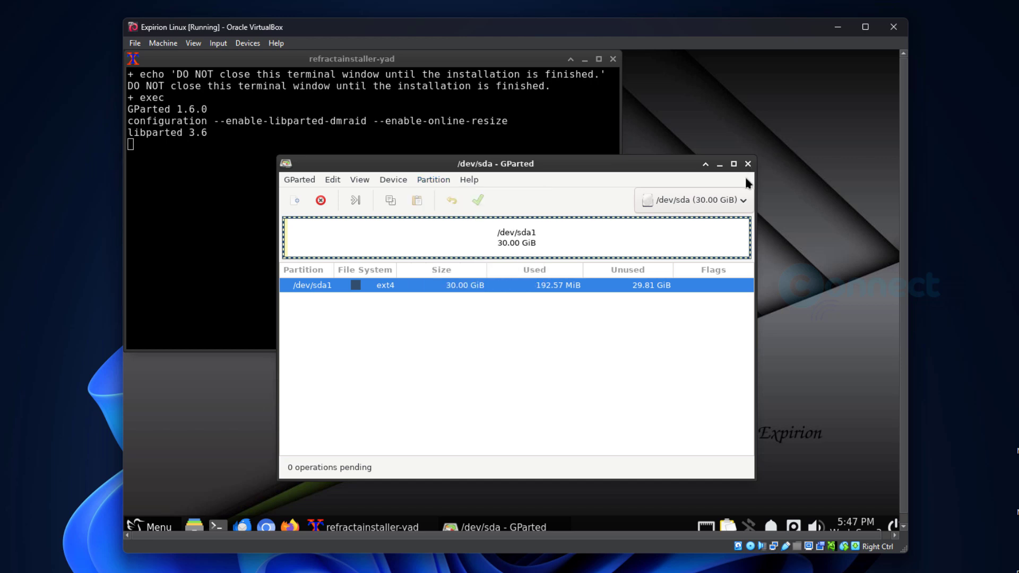
click(748, 164)
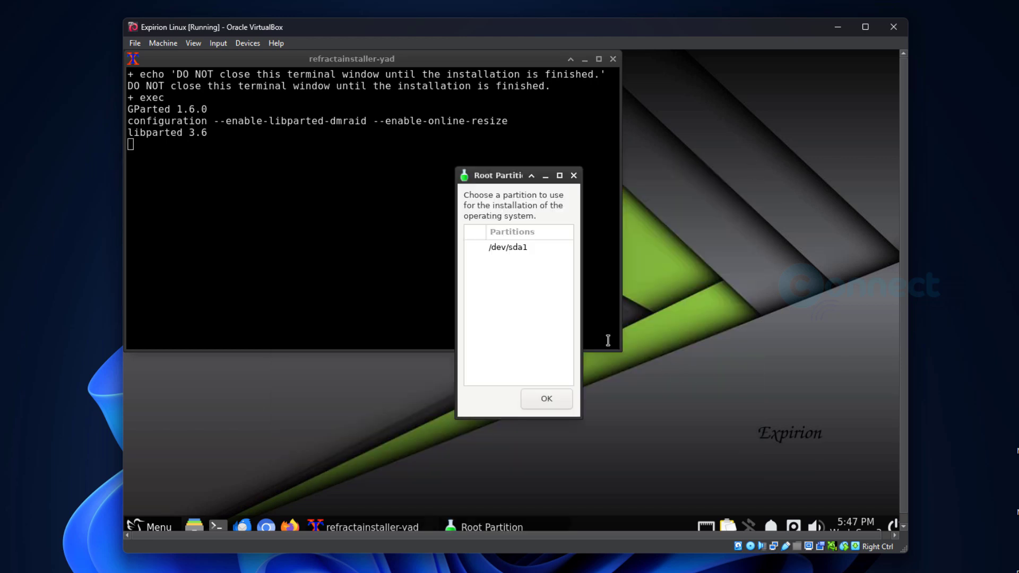
- Choose /dev/sda1 as root partition, format it ext4, and begin the installation
click(513, 248)
click(552, 398)
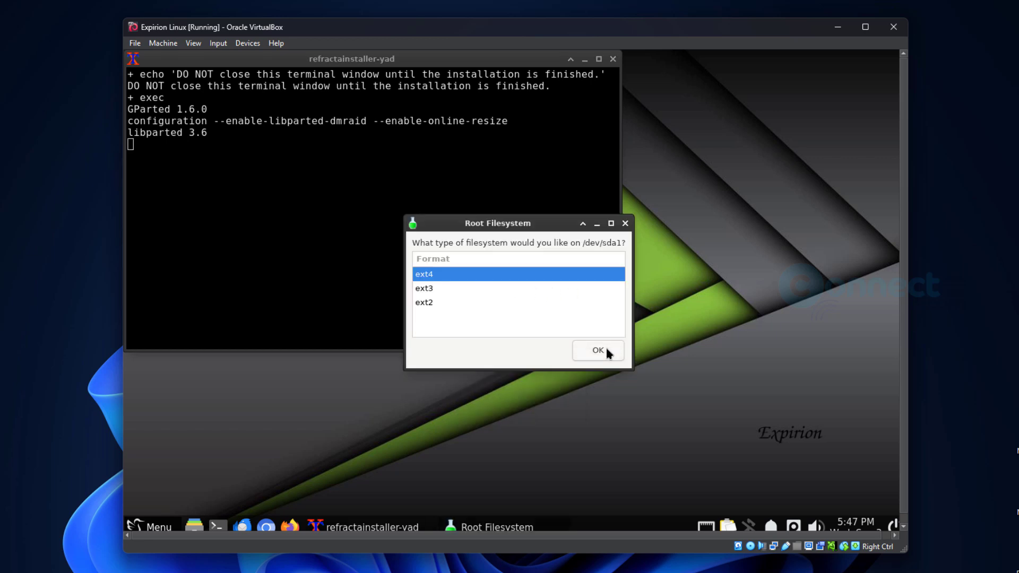
click(605, 349)
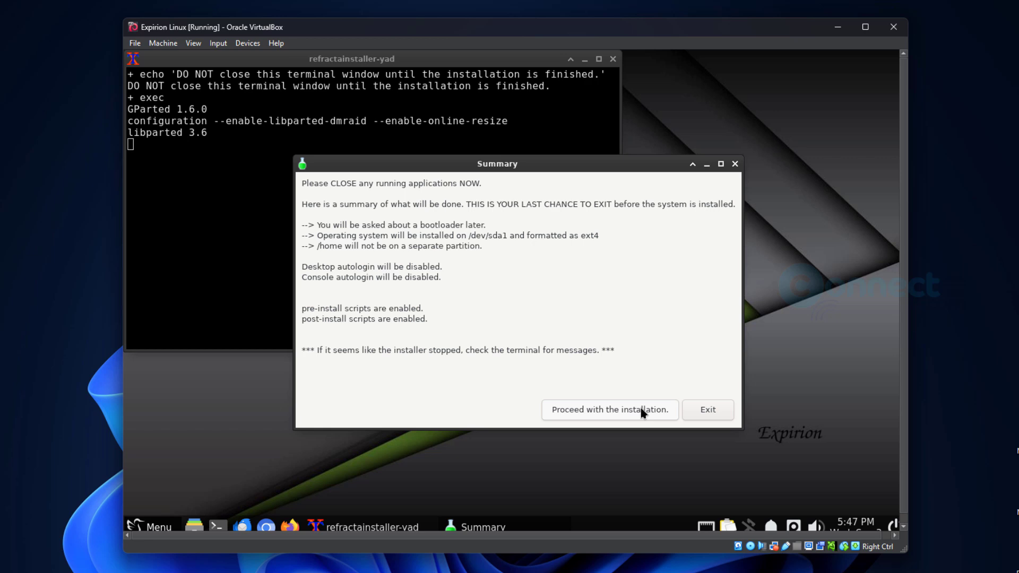
click(643, 412)
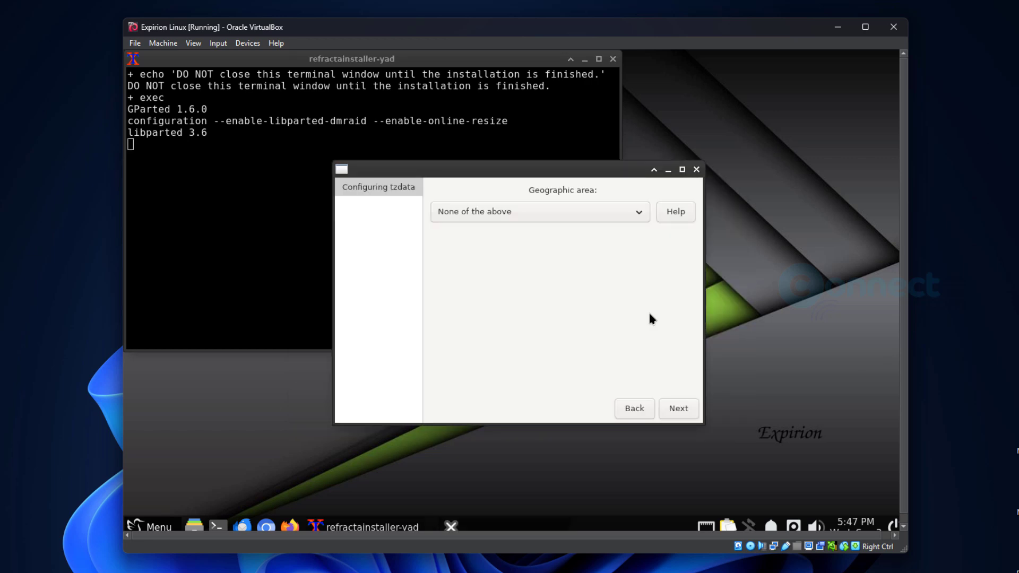
- Choose geographic area Asia and time zone Kolkata, then continue to locale selection
click(640, 213)
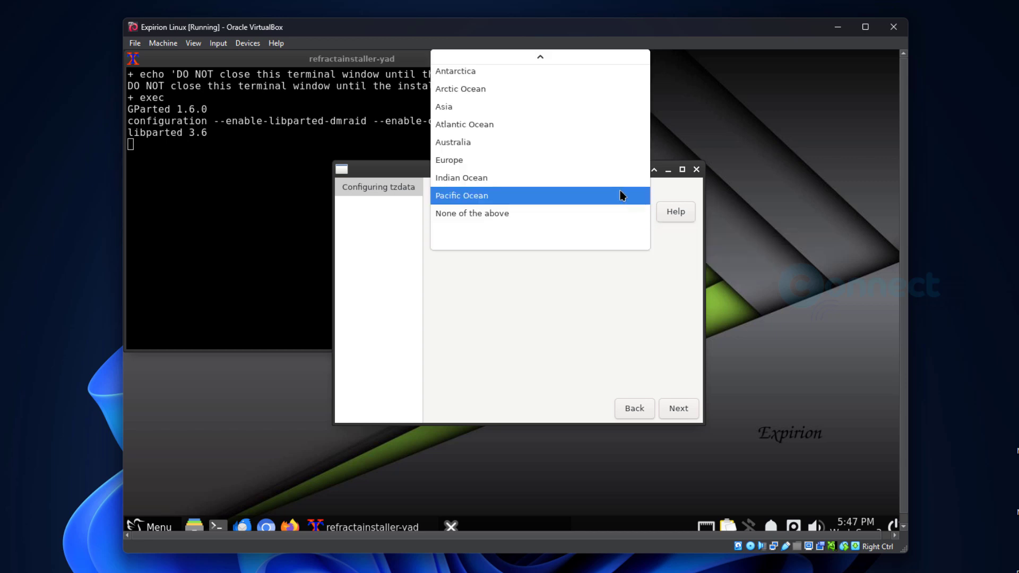
scroll(606, 198, up, 2)
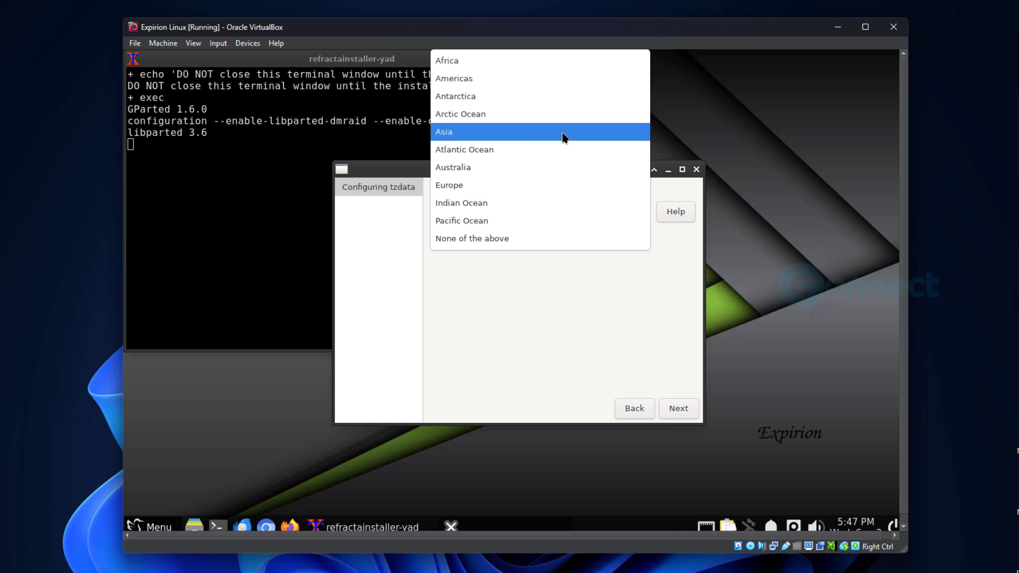
click(523, 138)
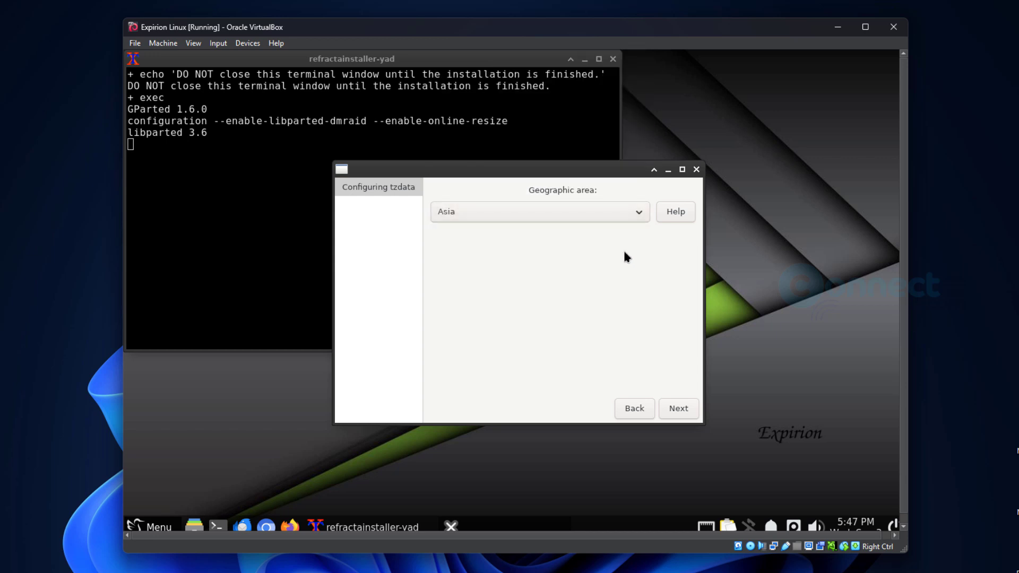
click(673, 413)
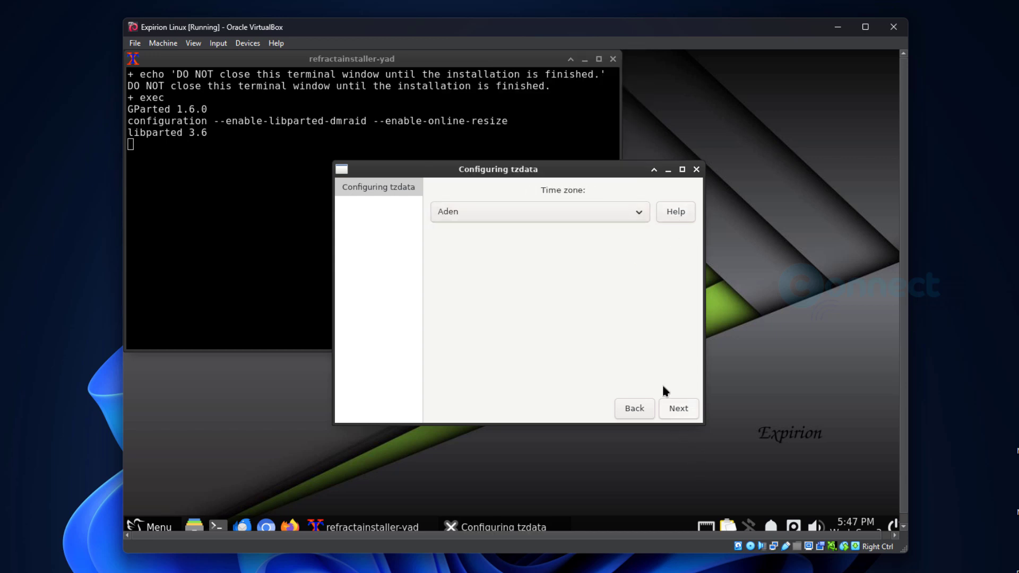
click(630, 212)
scroll(546, 323, down, 5)
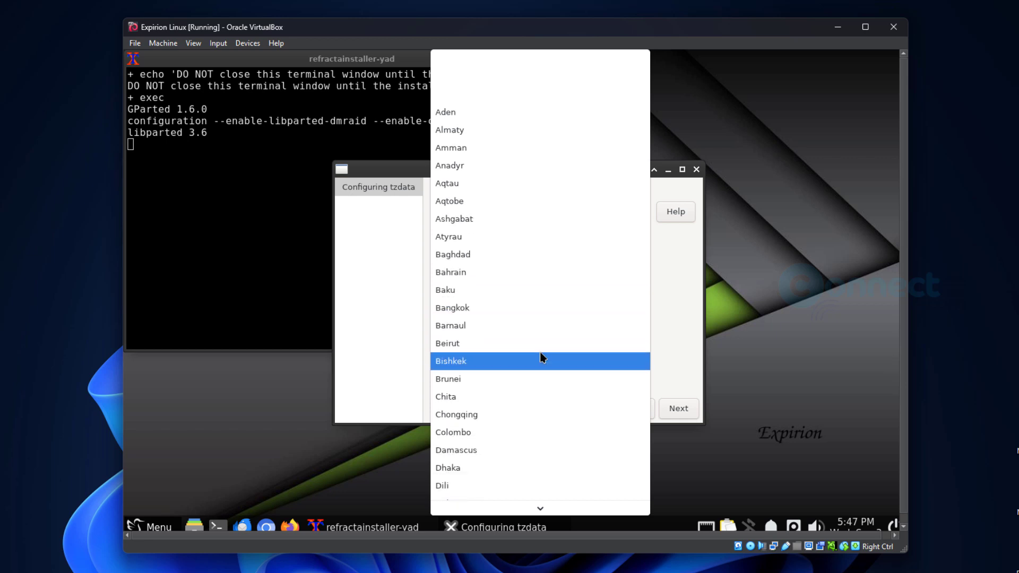
scroll(542, 357, down, 6)
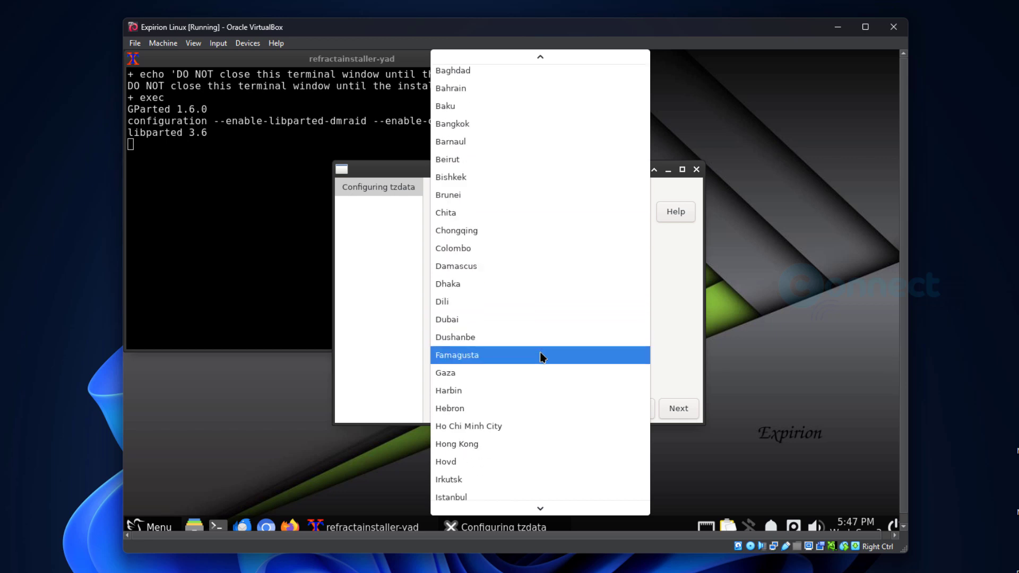
scroll(542, 357, down, 5)
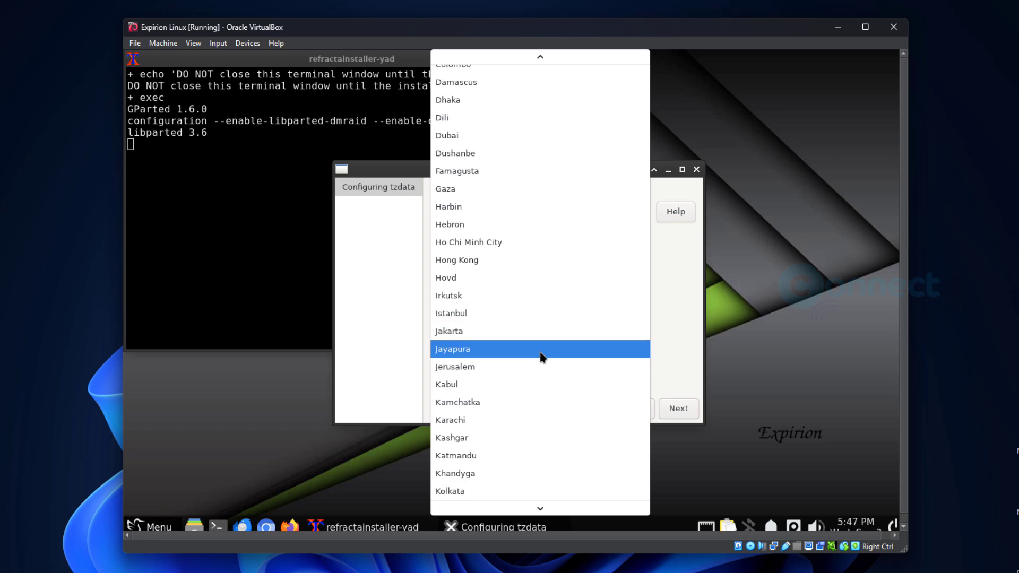
scroll(542, 356, down, 4)
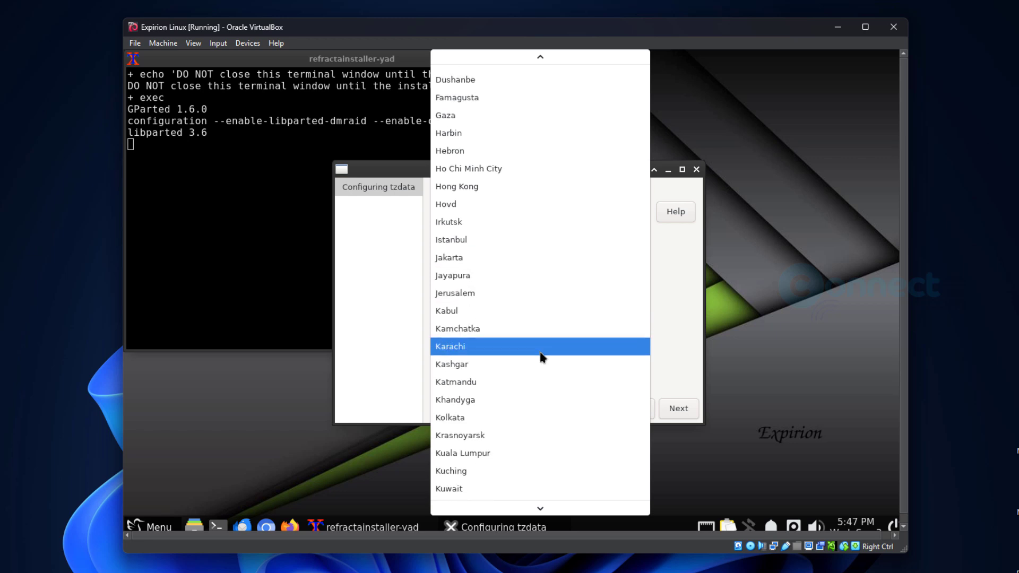
scroll(542, 357, down, 4)
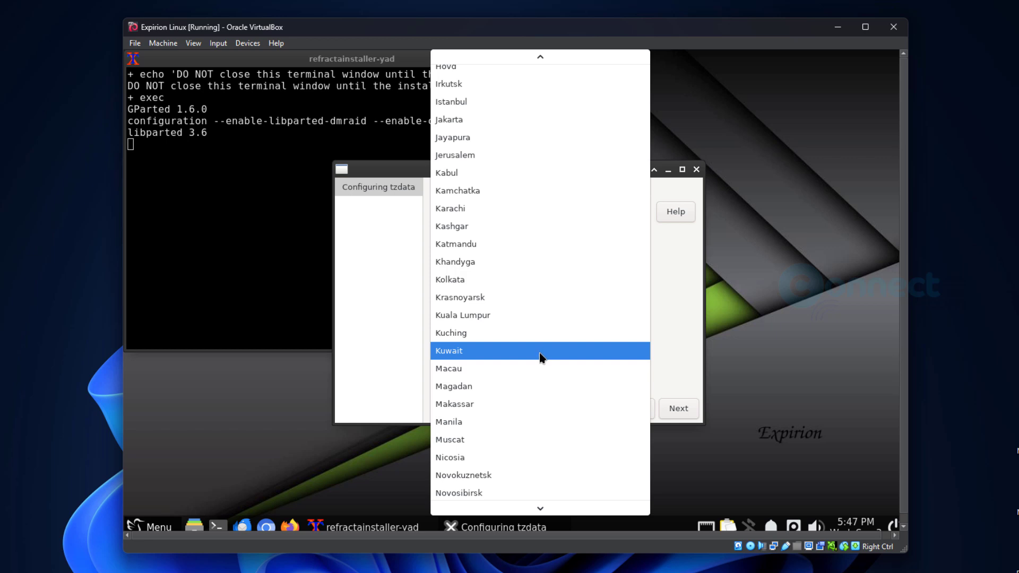
click(536, 280)
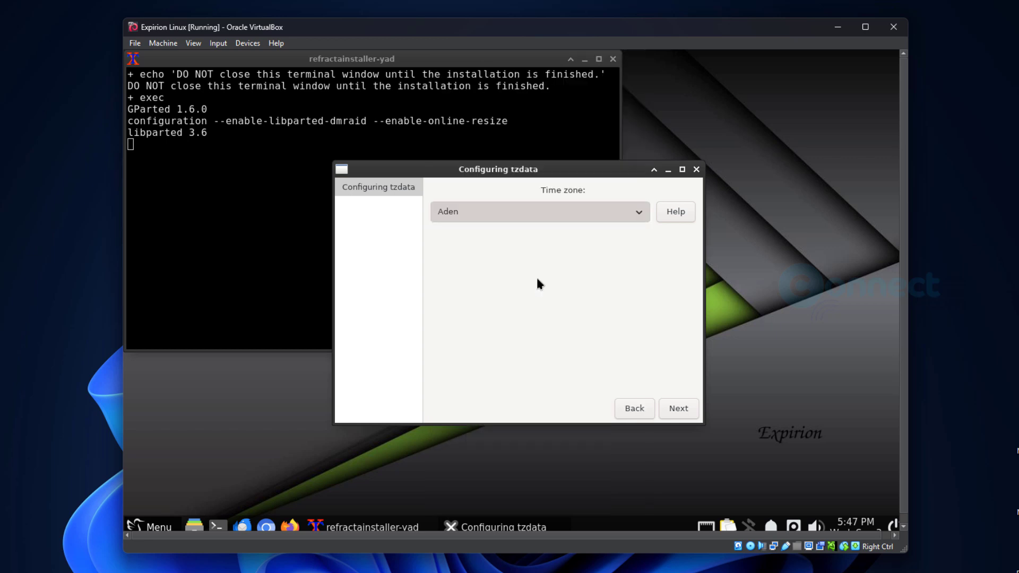
click(679, 410)
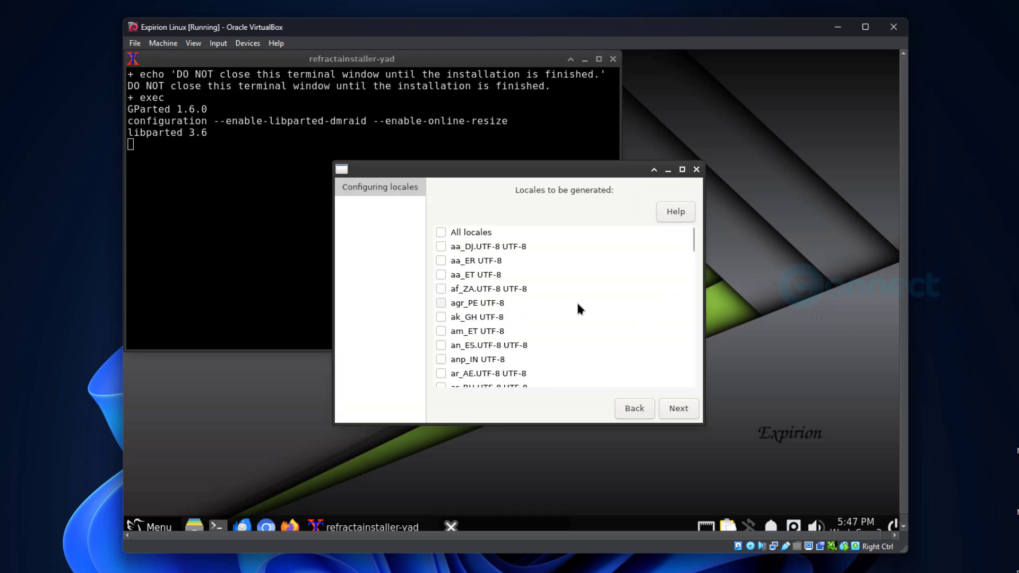
- Keep en_US.UTF-8 ticked and confirm it as the default system locale
scroll(578, 305, down, 5)
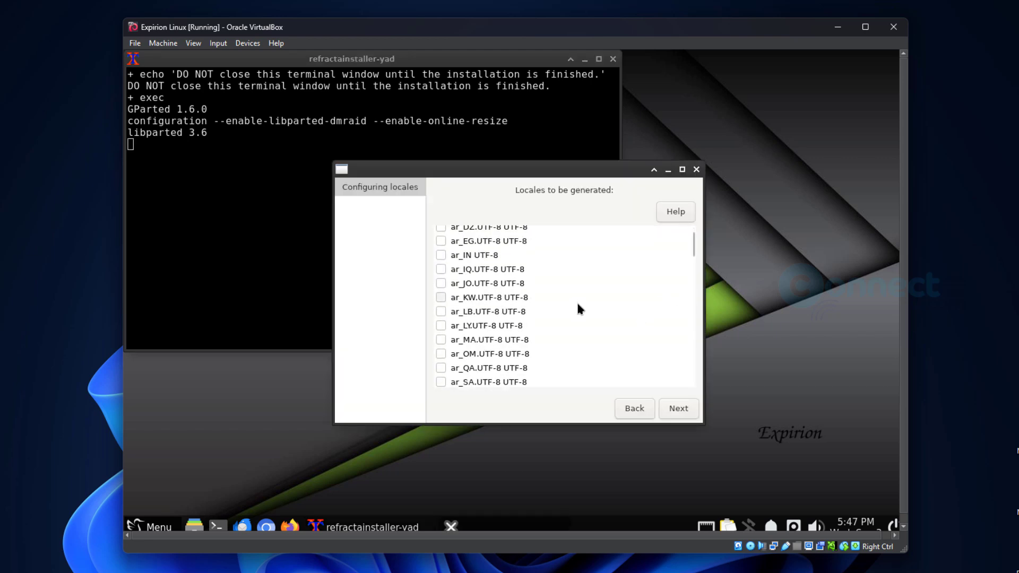
scroll(578, 305, down, 15)
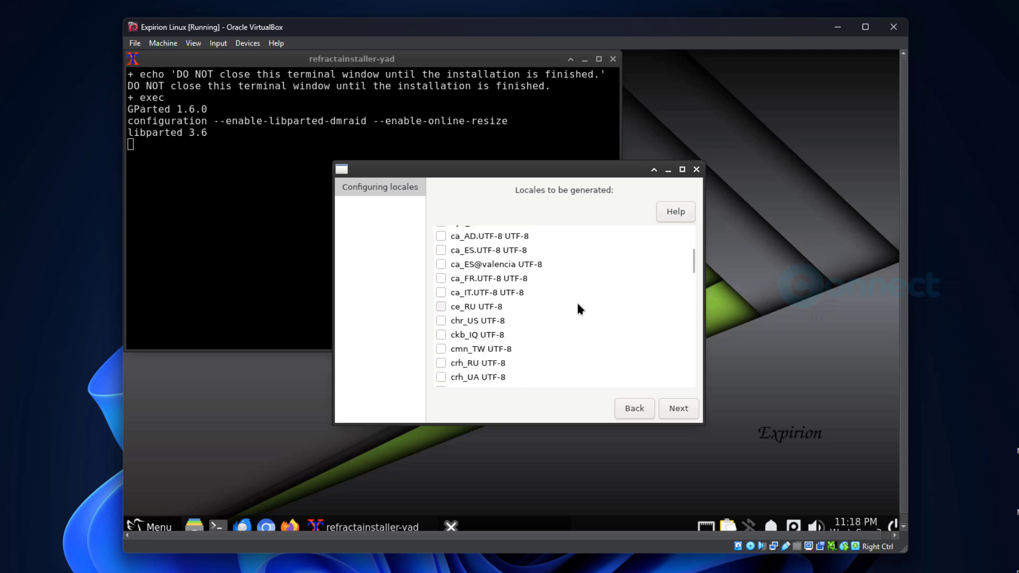
scroll(579, 308, down, 6)
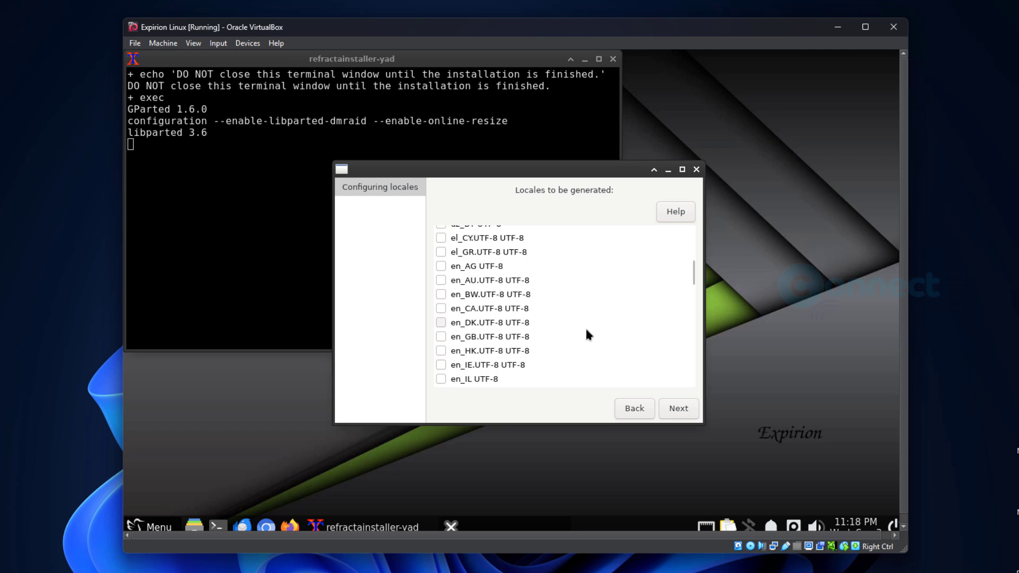
scroll(587, 332, down, 1)
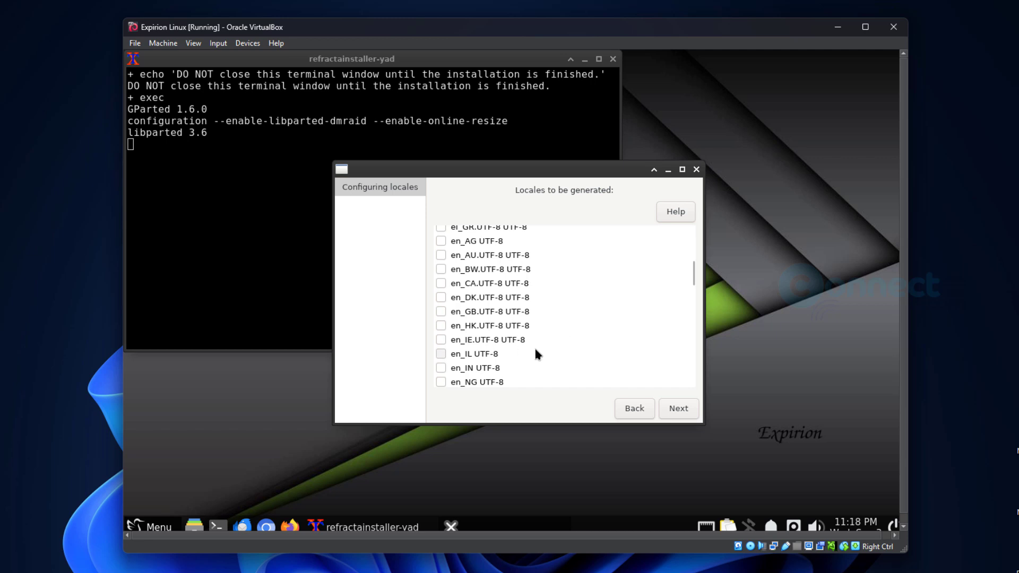
scroll(534, 346, down, 2)
scroll(533, 345, down, 2)
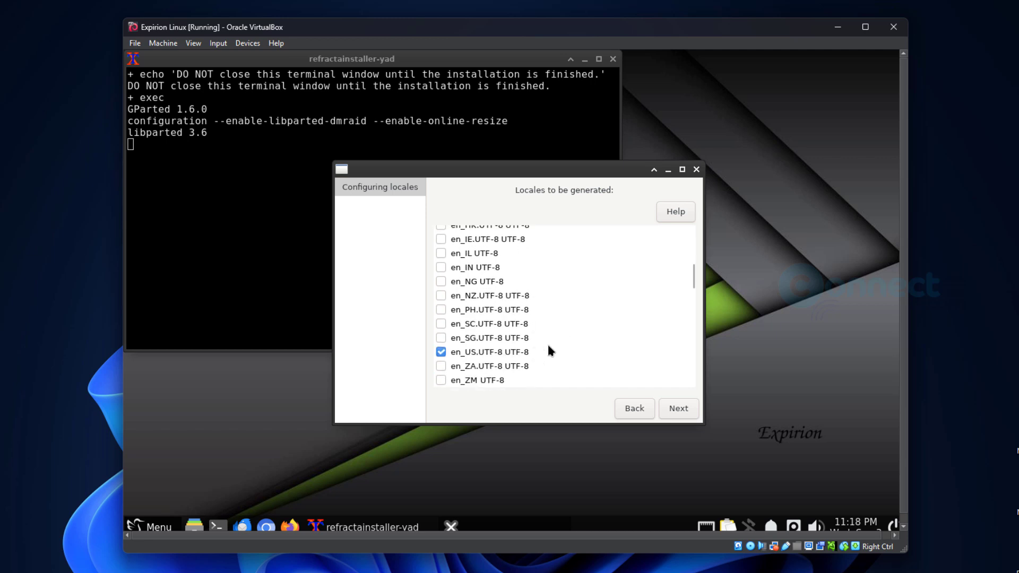
click(685, 415)
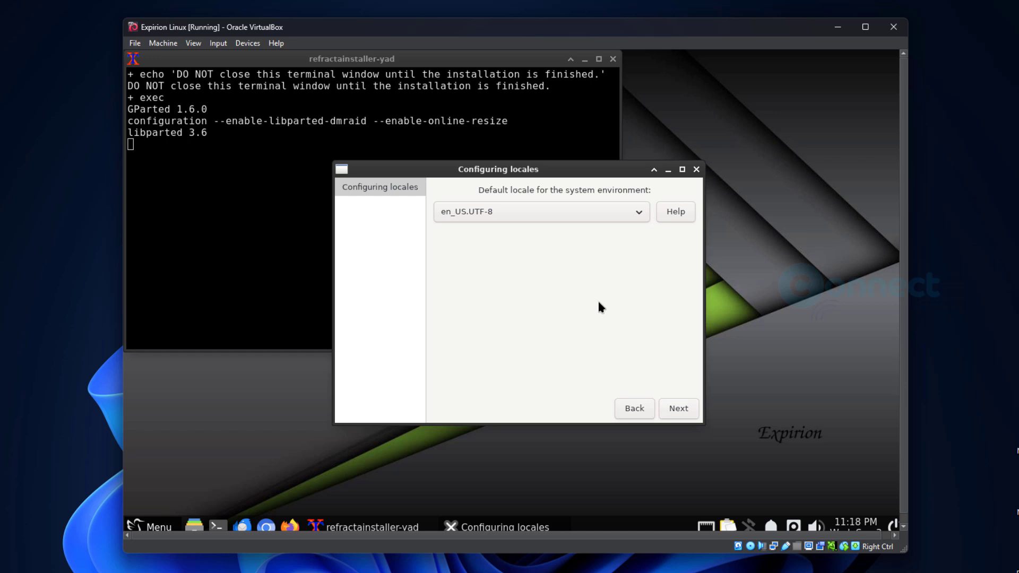
click(689, 411)
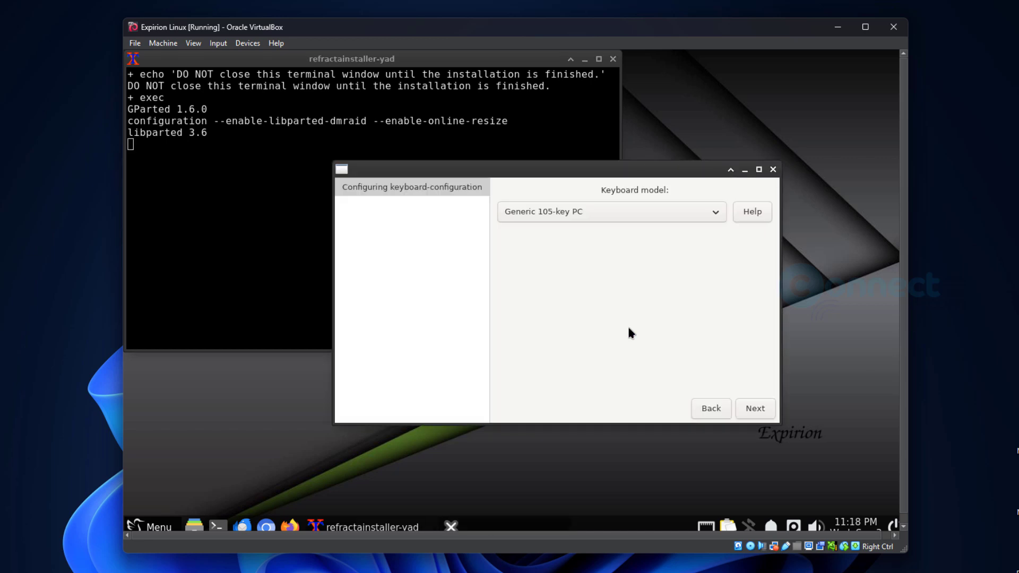
- Accept the Generic 105-key PC model, English (US) layout, and default AltGr/Compose keys
click(755, 408)
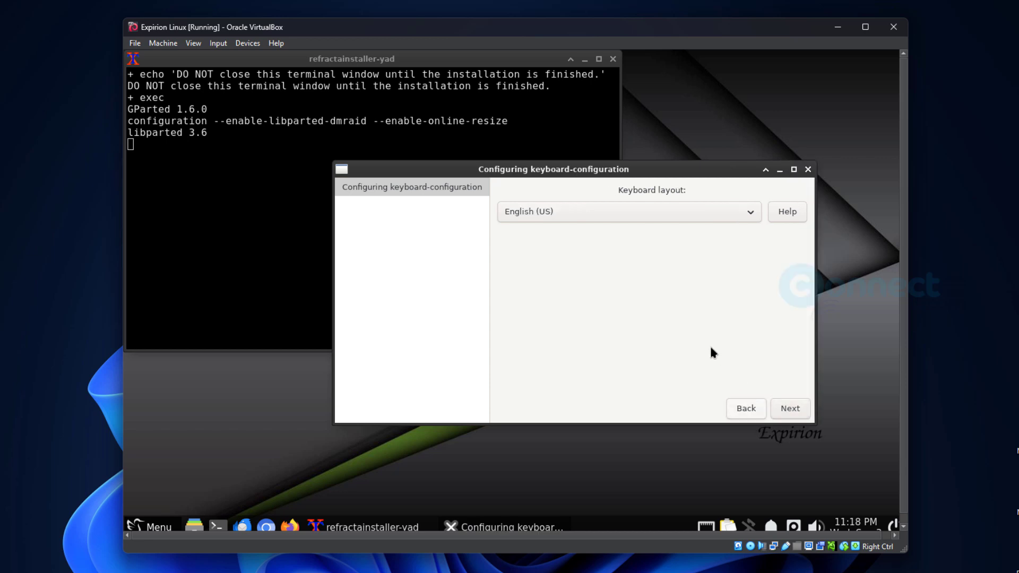
click(788, 409)
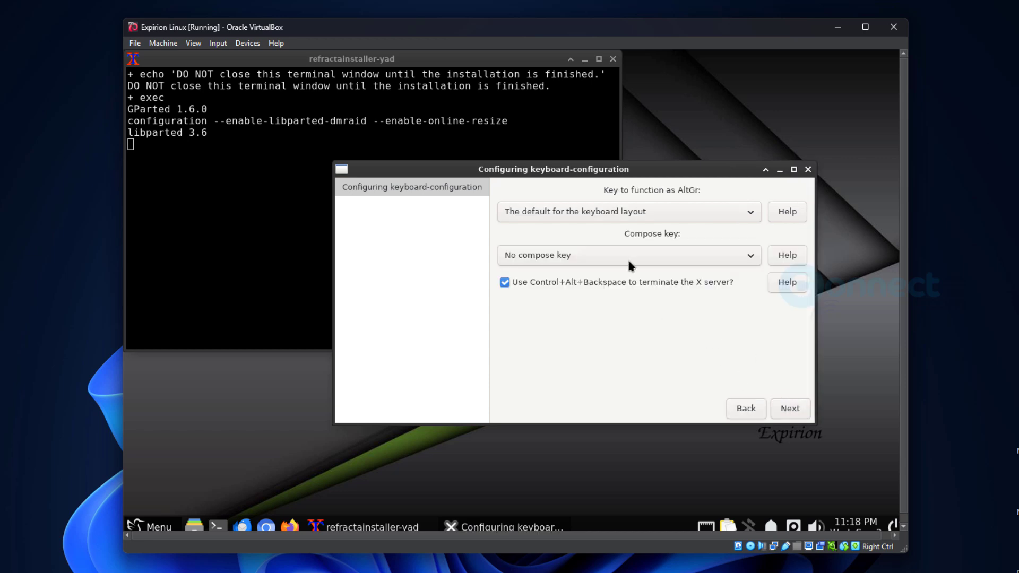
click(790, 409)
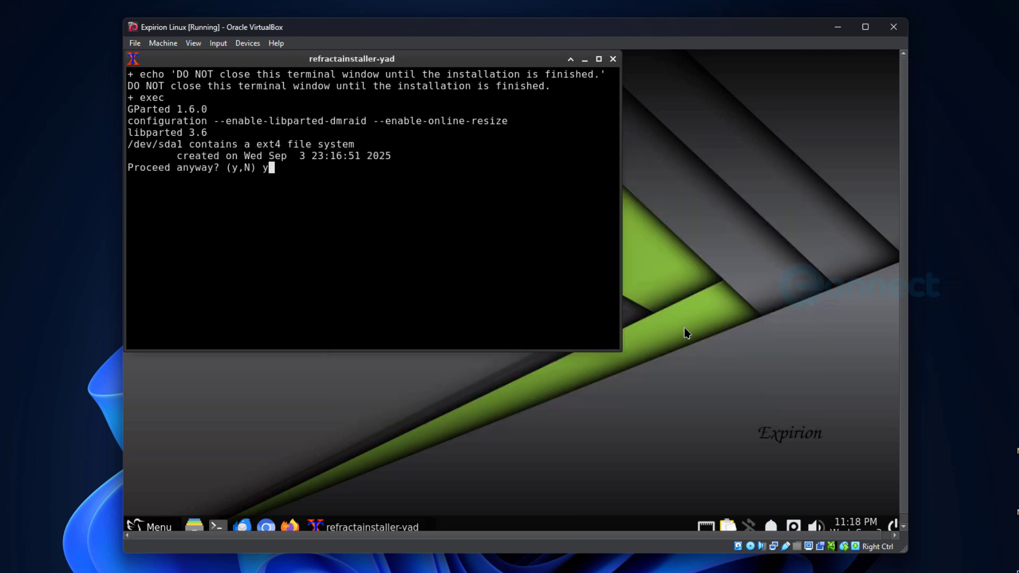
- Answer y to reformat /dev/sda1 as ext4 and let the installer copy the system files
text(y)
key(Return)
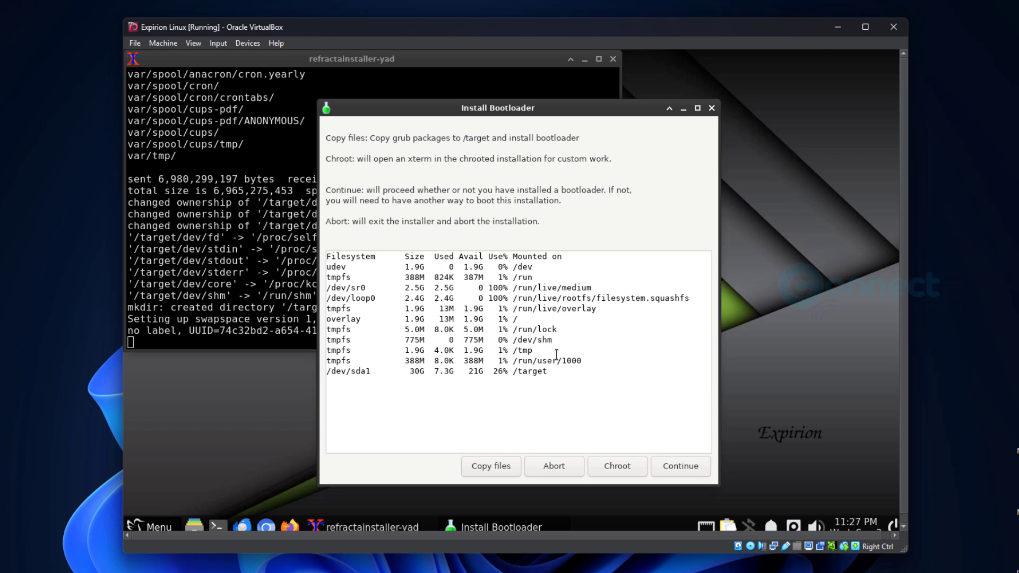
- Copy the GRUB files and install the bootloader to the MBR of /dev/sda
click(511, 467)
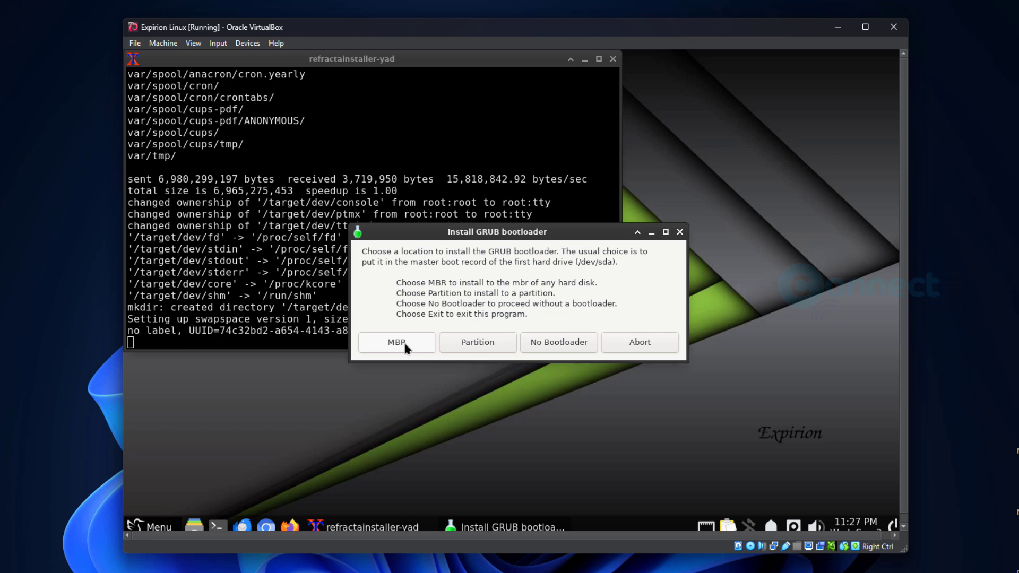
click(405, 343)
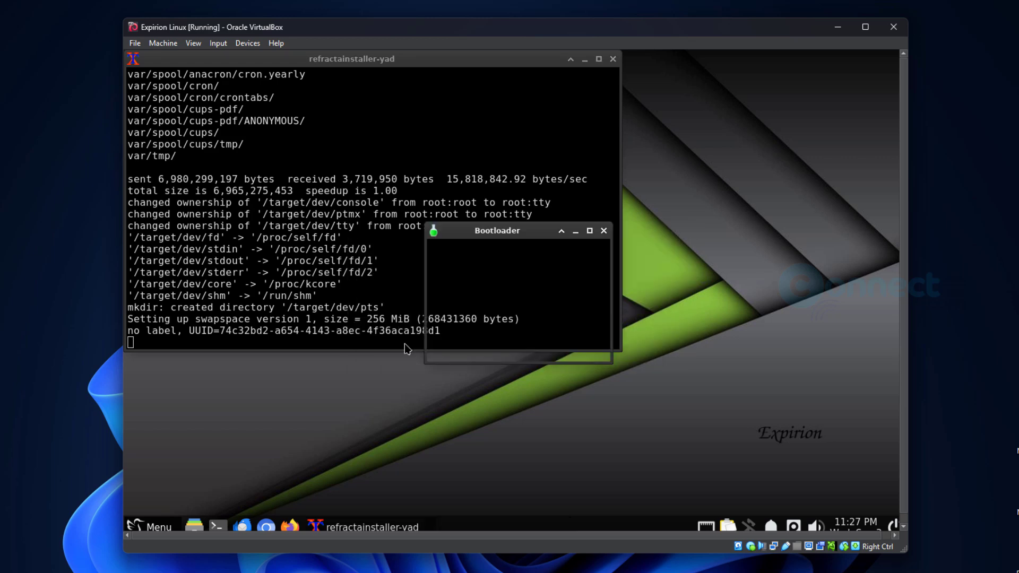
click(467, 310)
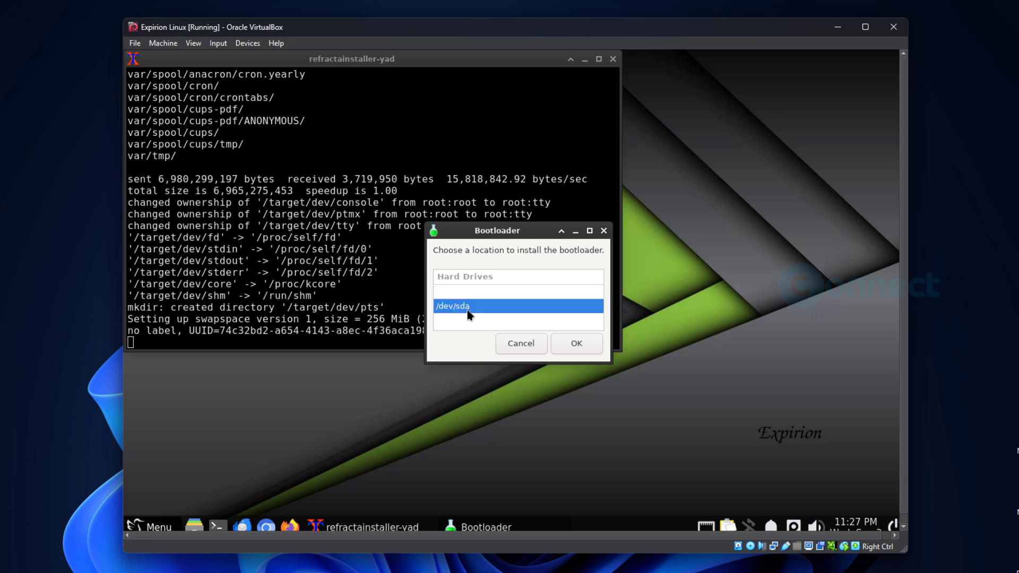
click(575, 343)
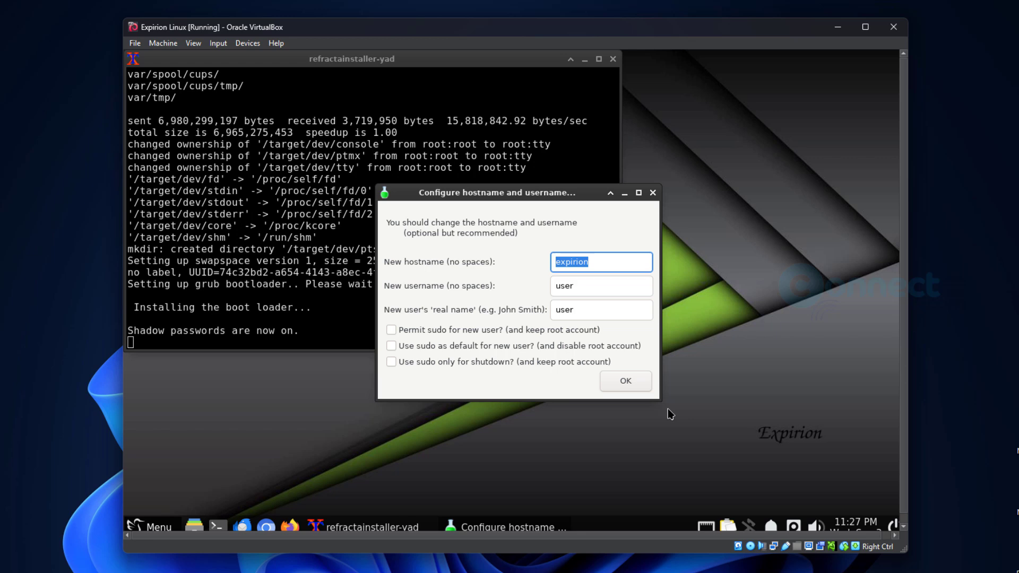
- Enter hostname connectwww, then the new user's username and real name in place of the defaults
text(connectwww)
key(Tab)
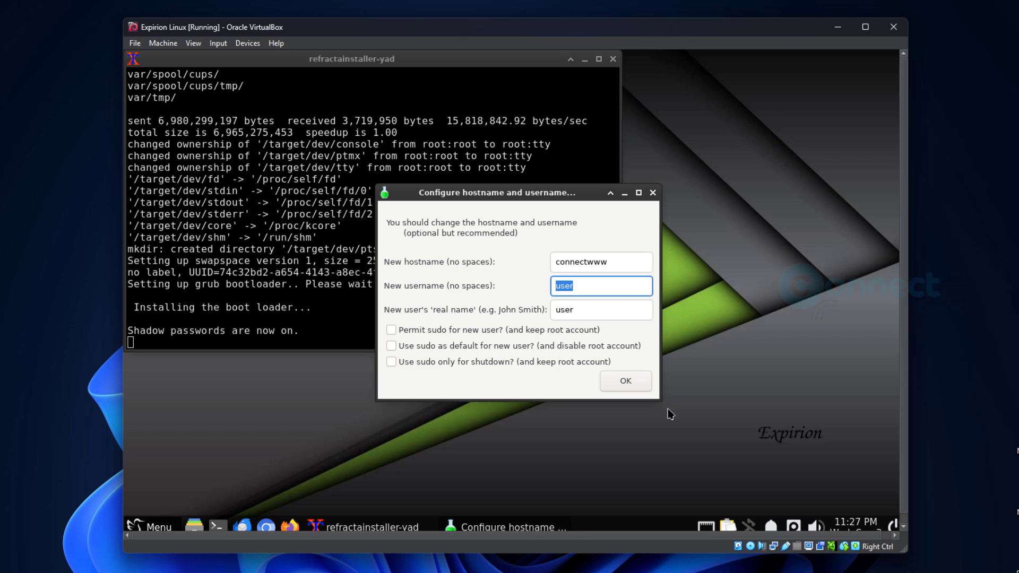
text(manikandan)
click(624, 308)
double_click(624, 307)
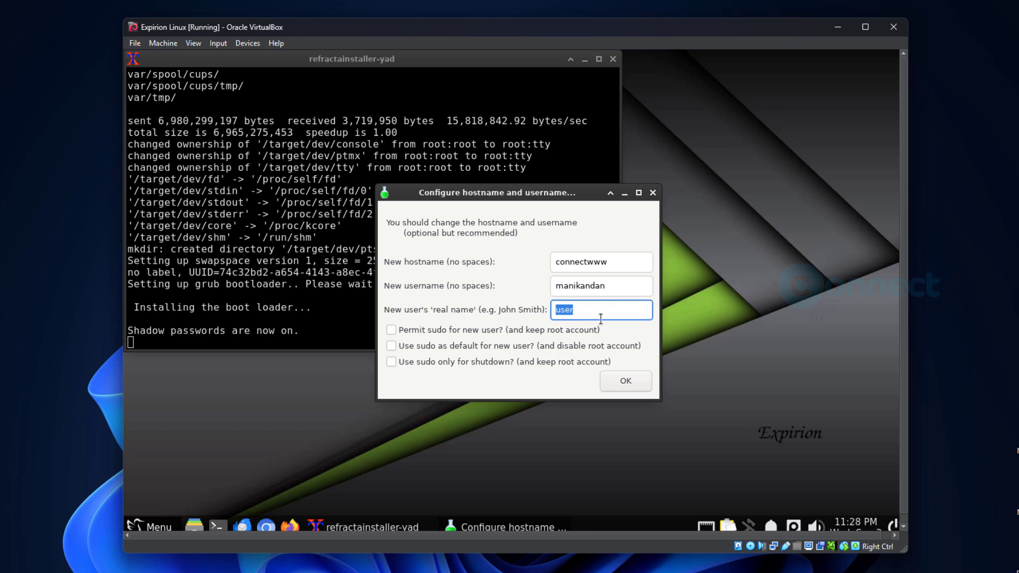
text(manikandan)
- Apply the connectwww hostname and user details, then set a new root password entered twice
click(639, 387)
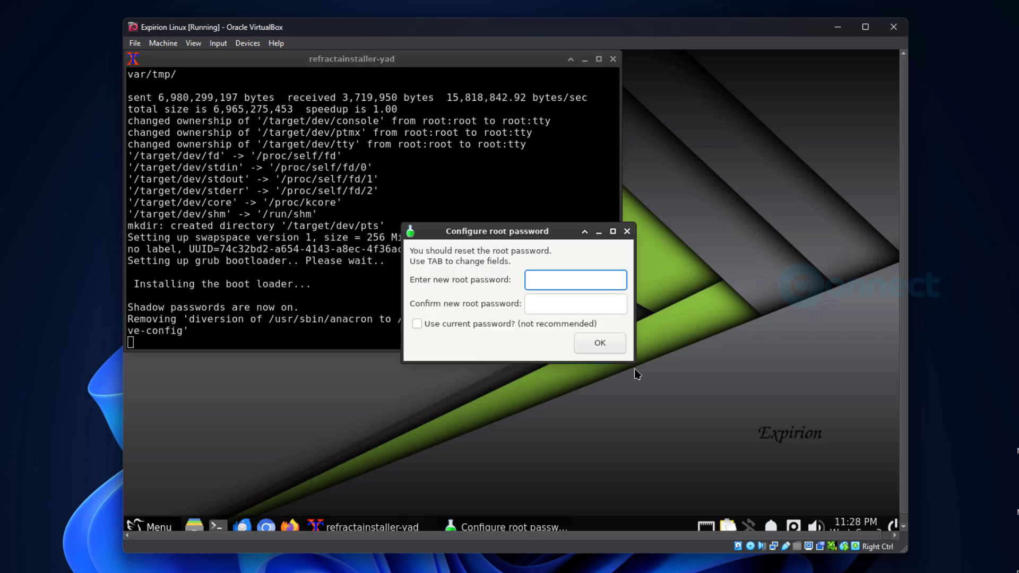
text(********)
key(Tab)
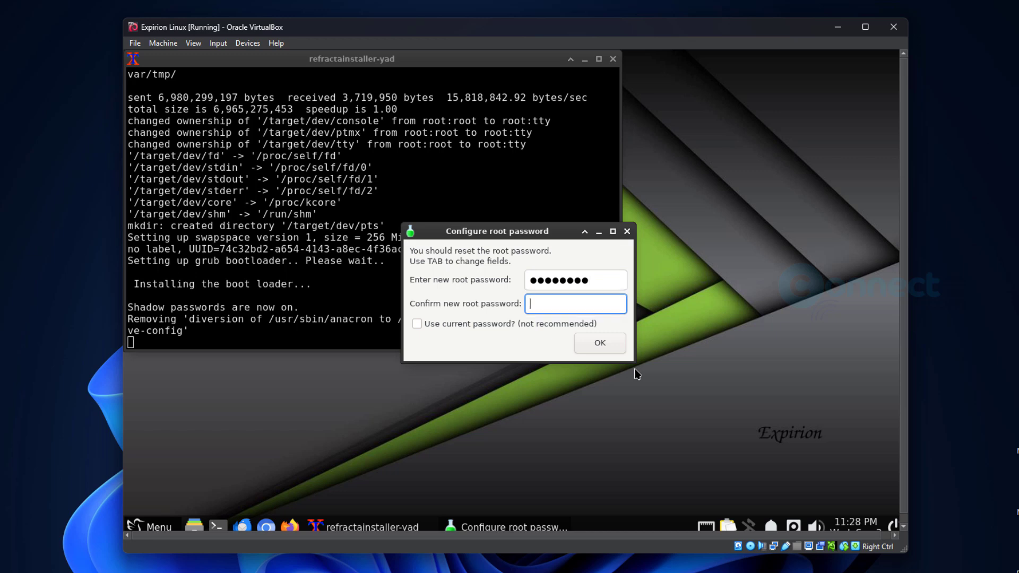
text(********)
click(417, 323)
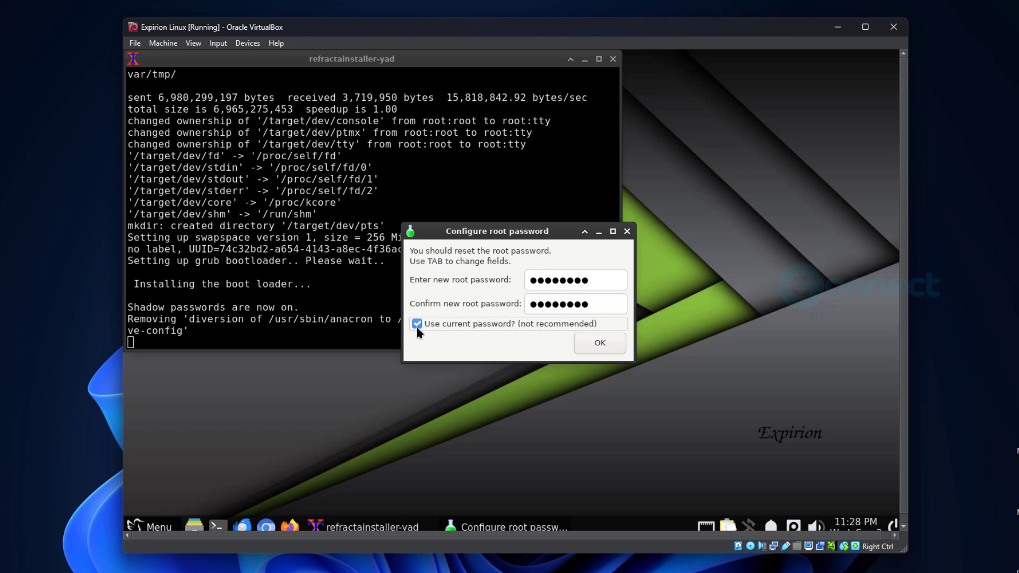
click(602, 344)
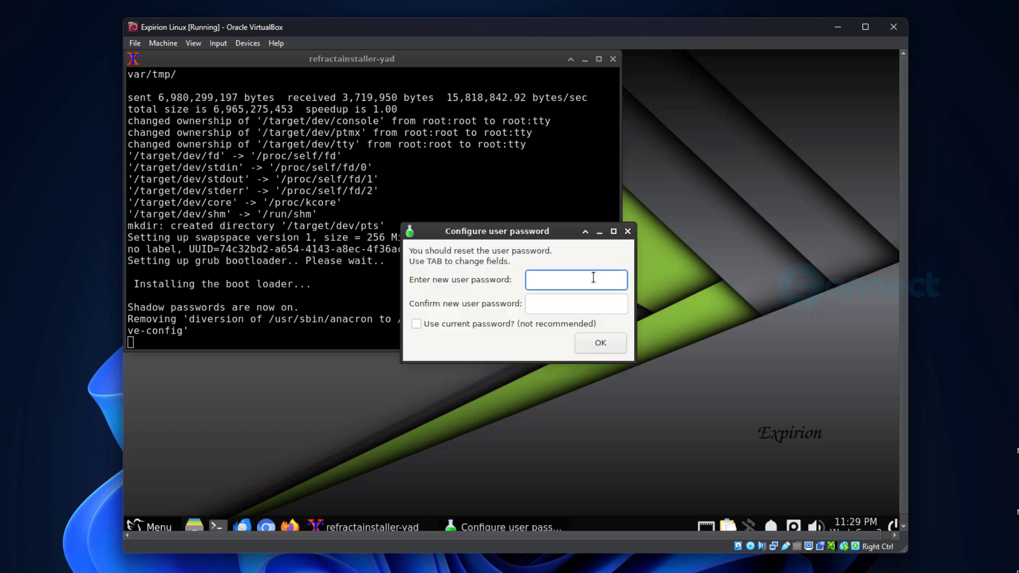
- Enter the new user's password twice and accept it in Configure user password
text(12345678)
key(Tab)
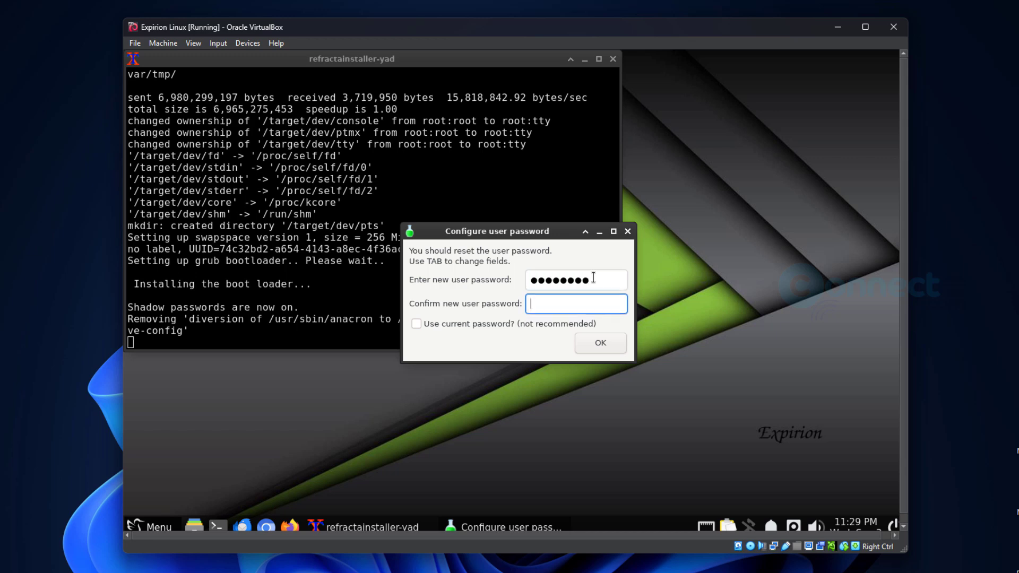
text(12345678)
click(603, 340)
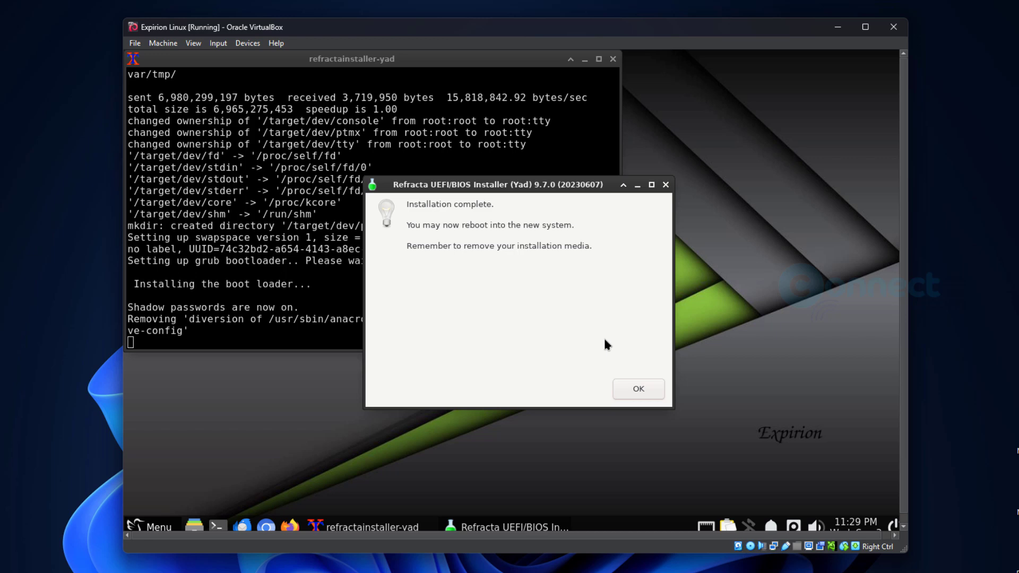
- Dismiss the installation-complete message and force-remove the Expirion ISO from the optical drive
click(650, 390)
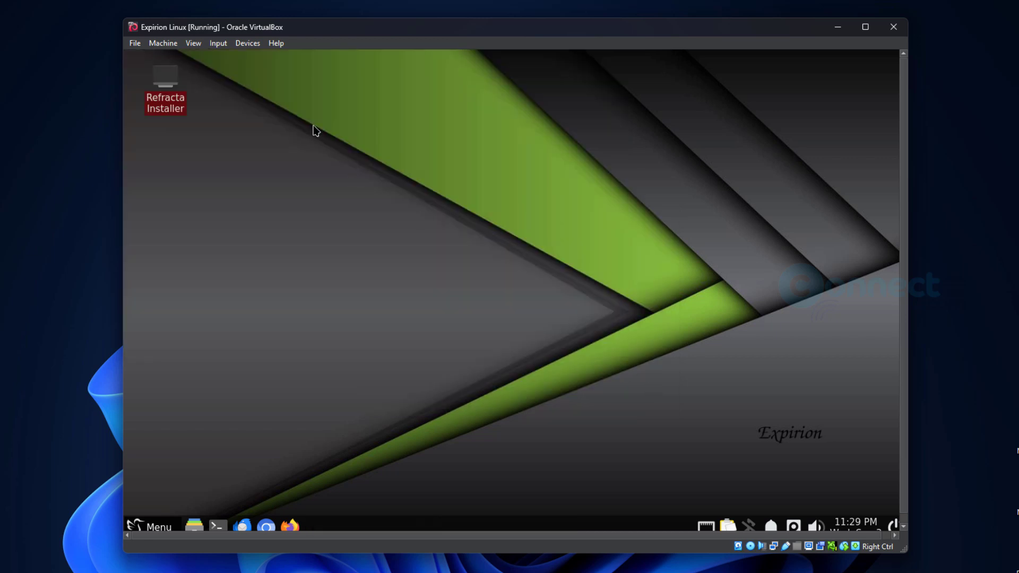
click(244, 43)
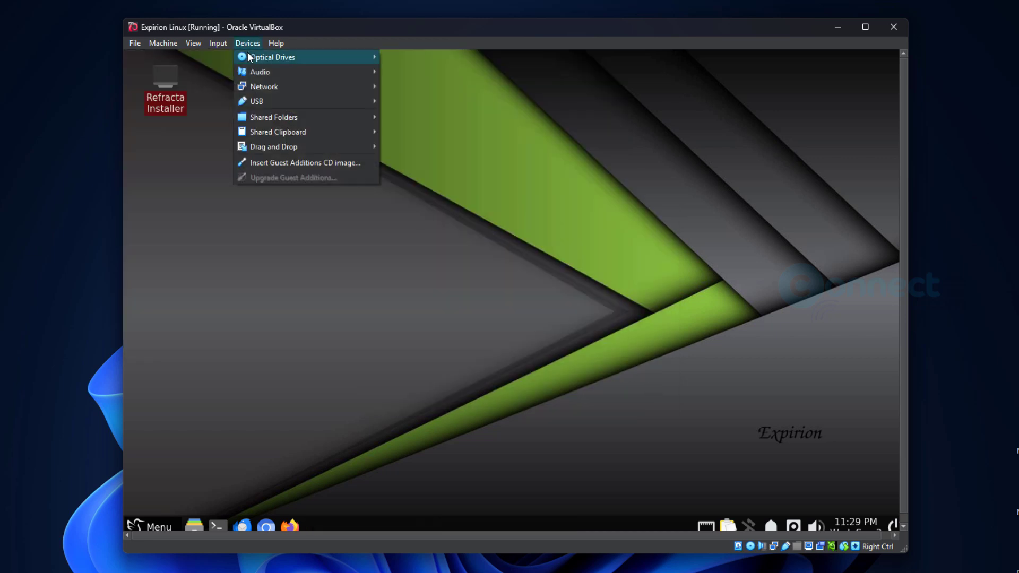
mouse_move(284, 55)
click(419, 118)
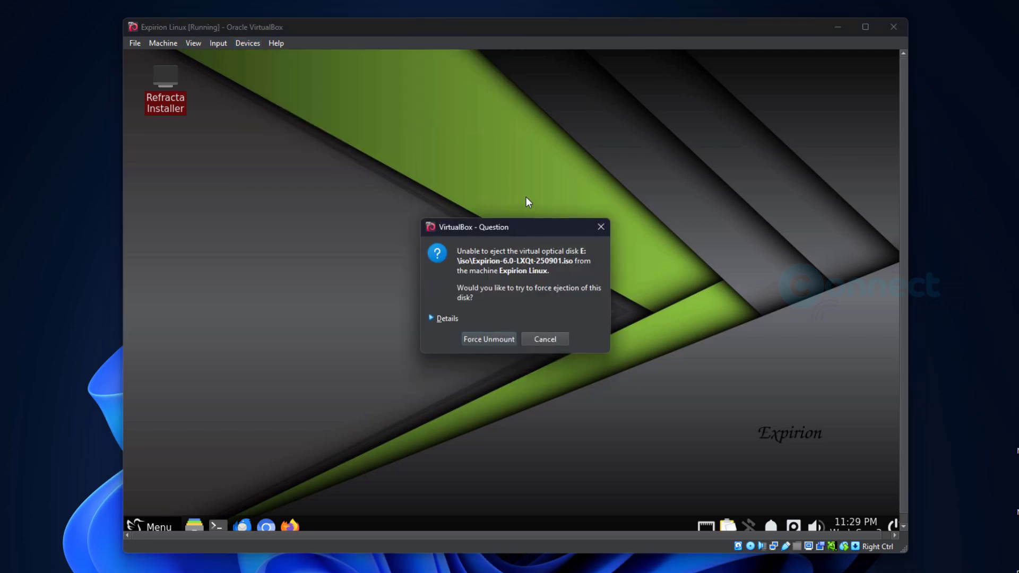
click(489, 341)
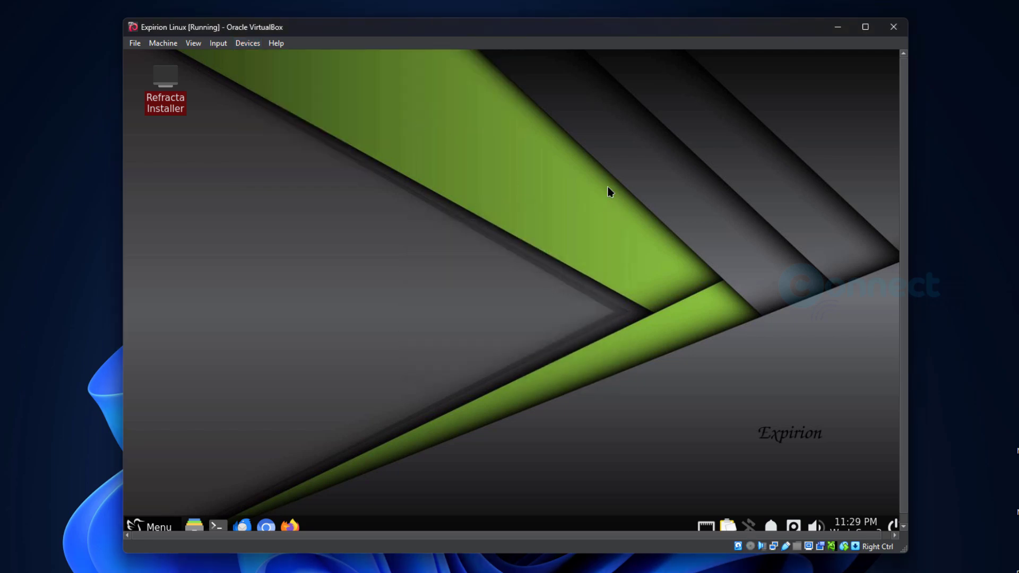
- Close the VM window and power off the Expirion Linux machine
click(894, 28)
click(483, 309)
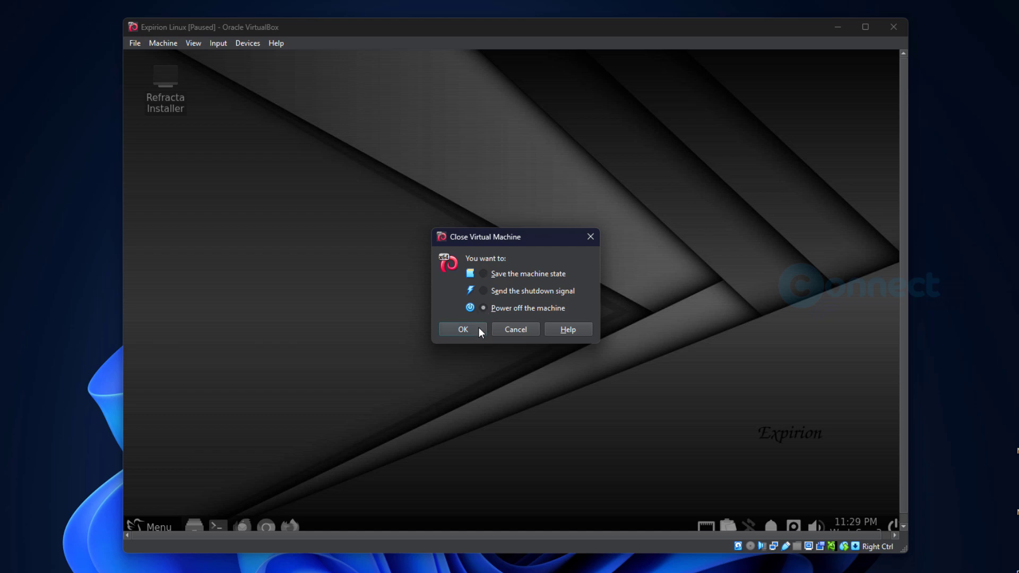
click(478, 328)
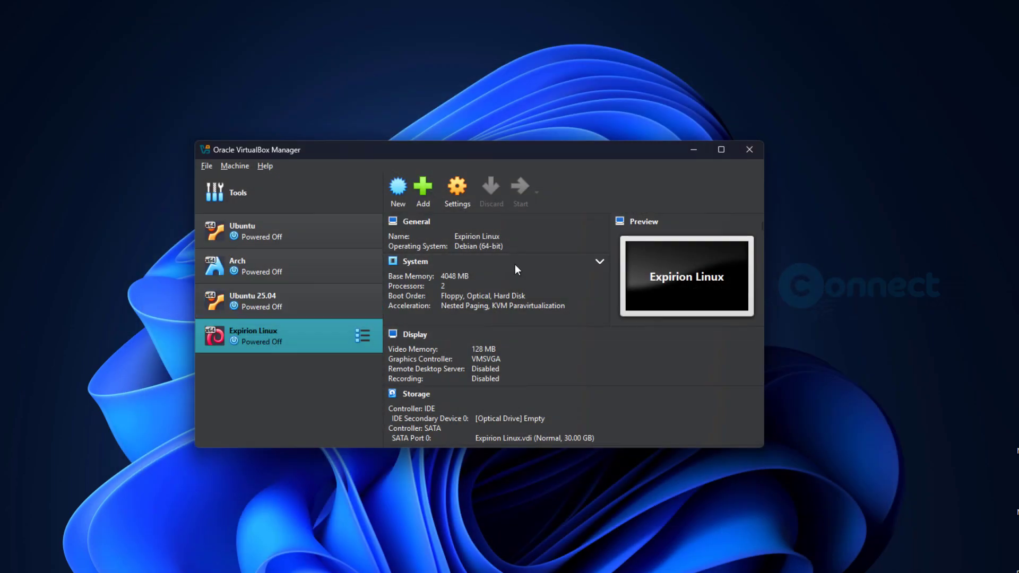
- Start Expirion Linux, let GRUB boot the installed disk, and dismiss the keyboard auto-capture notice
click(523, 191)
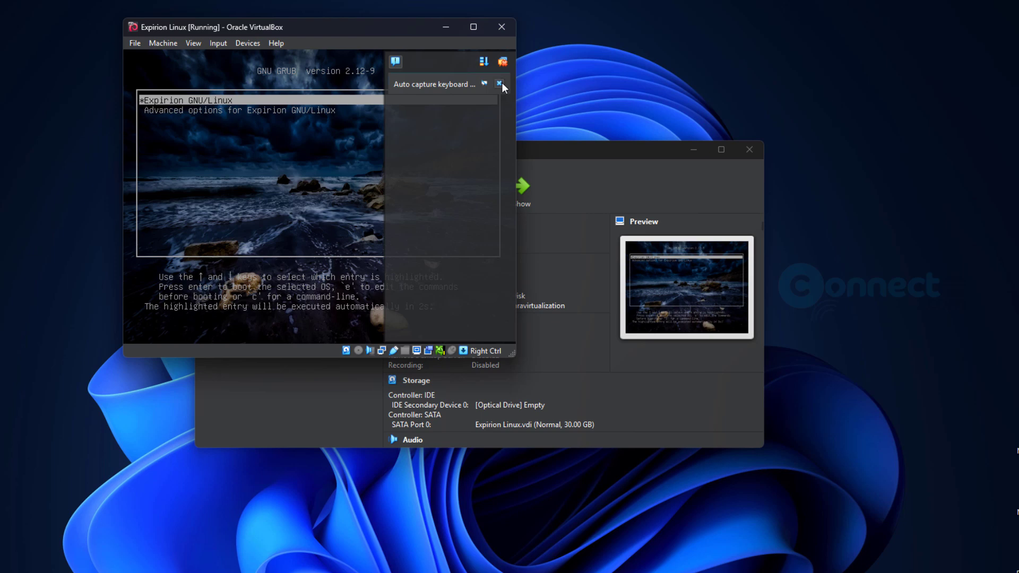
click(500, 83)
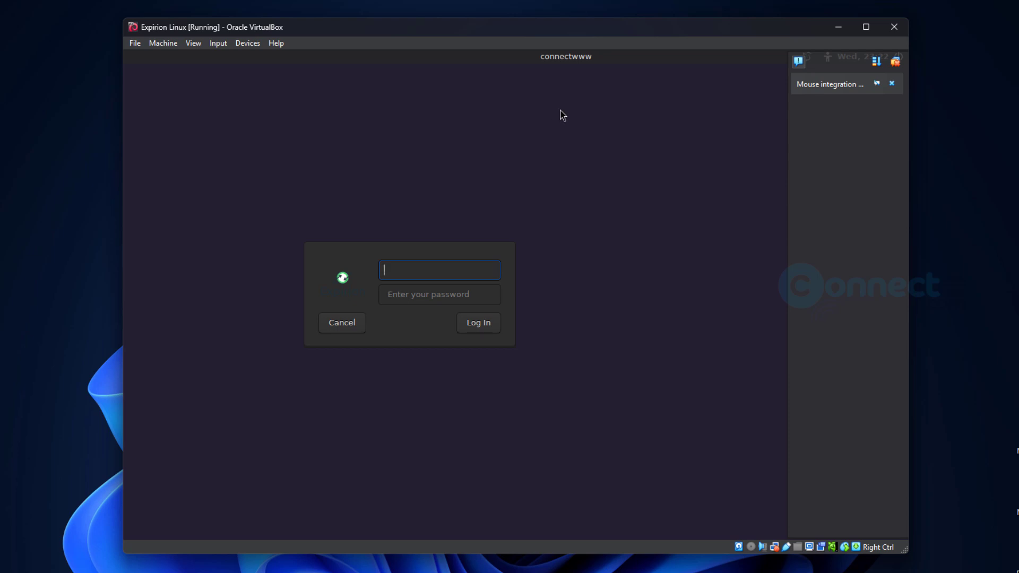
- Log in with the new user's username and password, dismissing the mouse and microphone notices
click(891, 84)
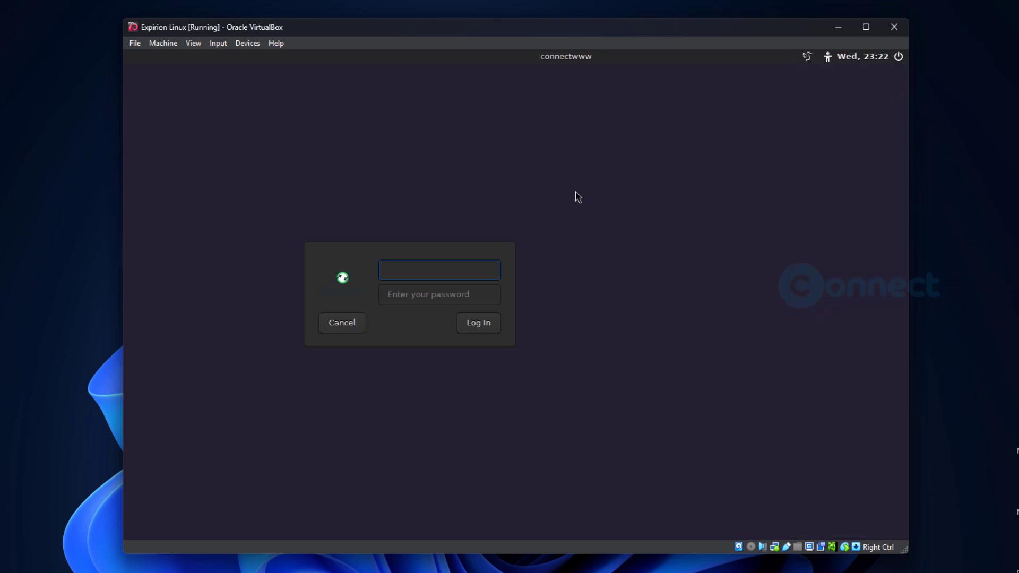
text(manikandan)
key(Tab)
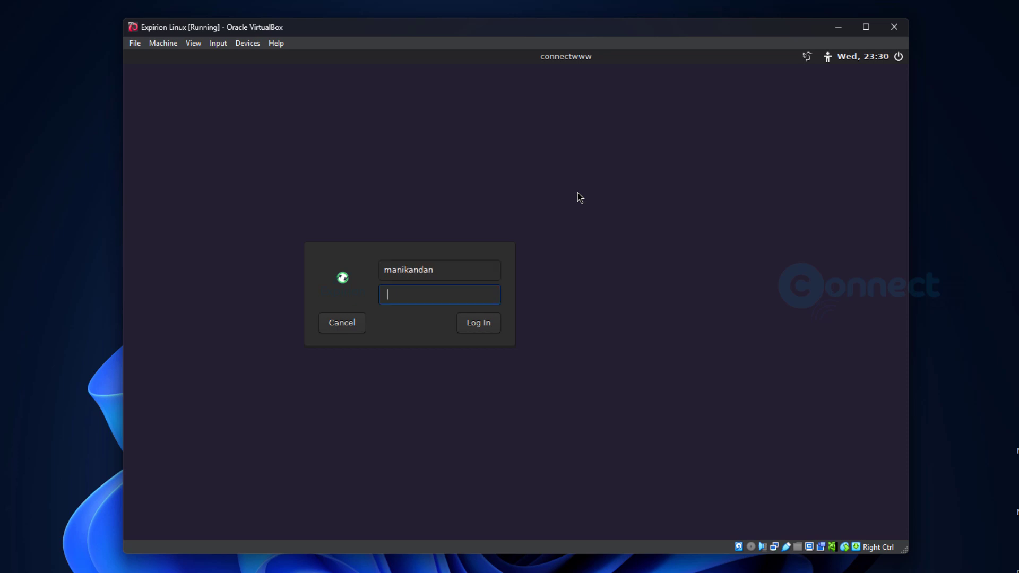
text(••••••••)
click(468, 330)
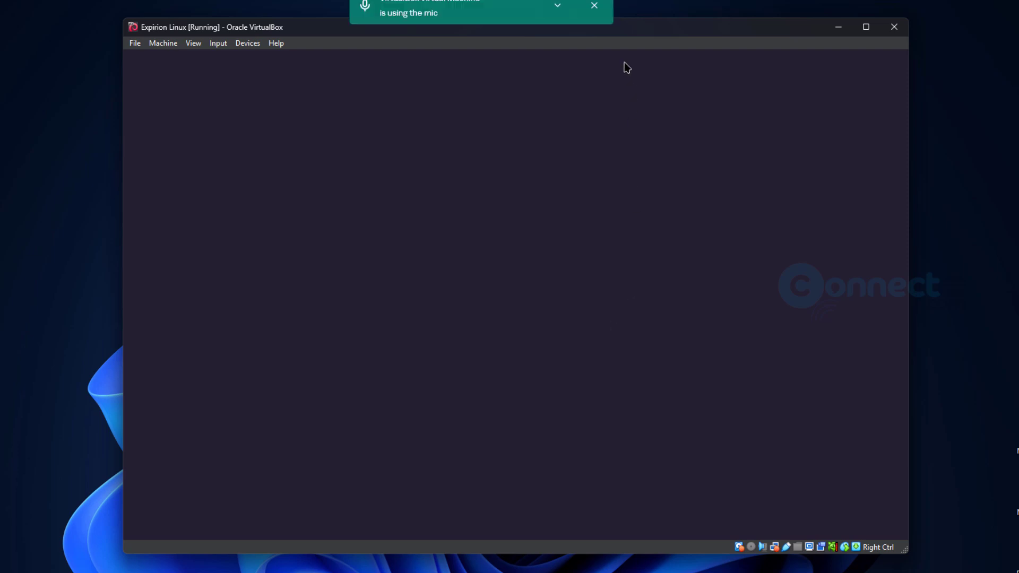
click(594, 6)
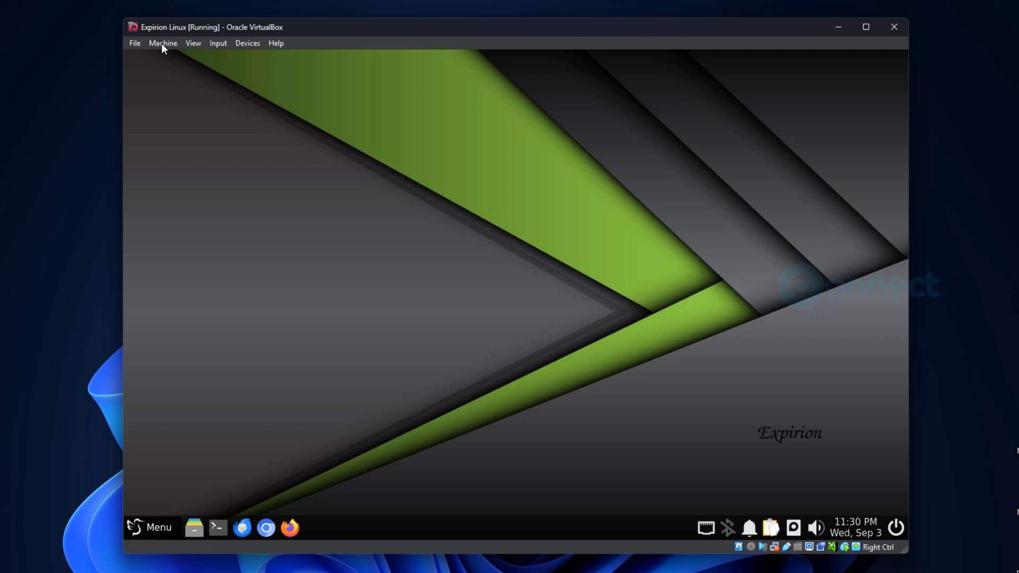
- Switch the Expirion Linux VM window to full-screen mode
click(193, 44)
click(203, 54)
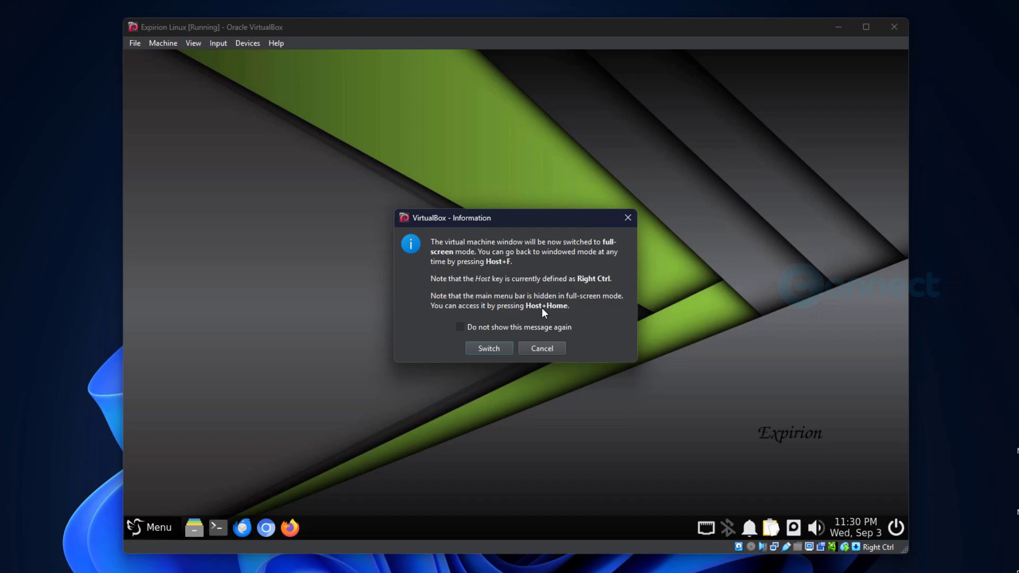
click(489, 348)
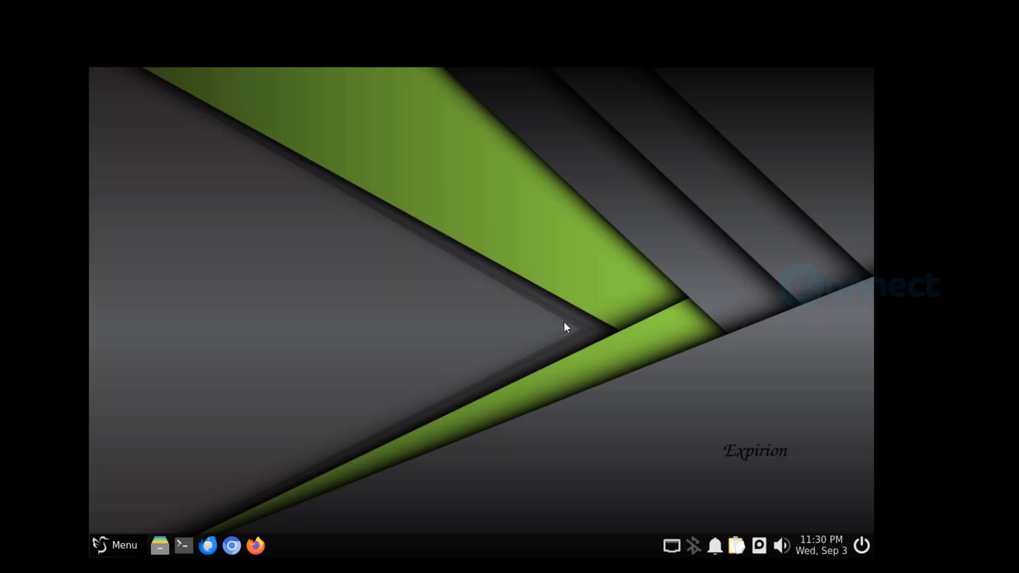
- Open Menu > Preferences > LXQt Settings to reveal the Monitor entry
click(116, 547)
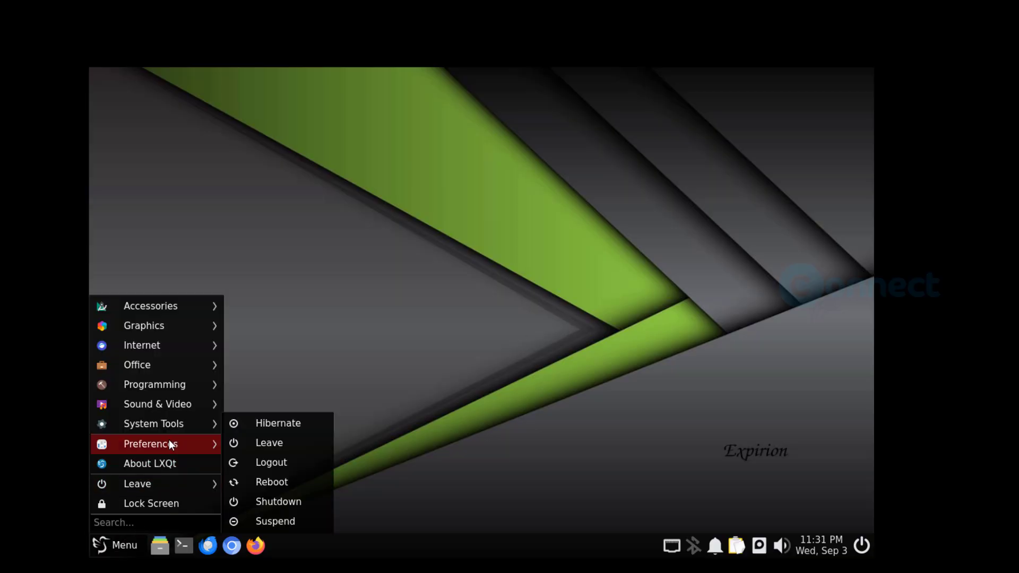
mouse_move(169, 441)
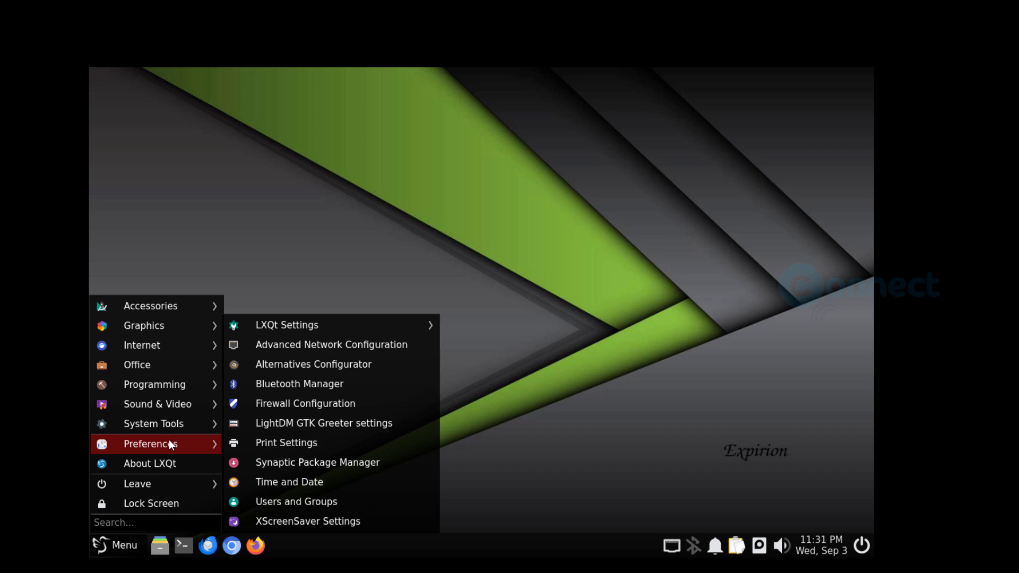
mouse_move(303, 327)
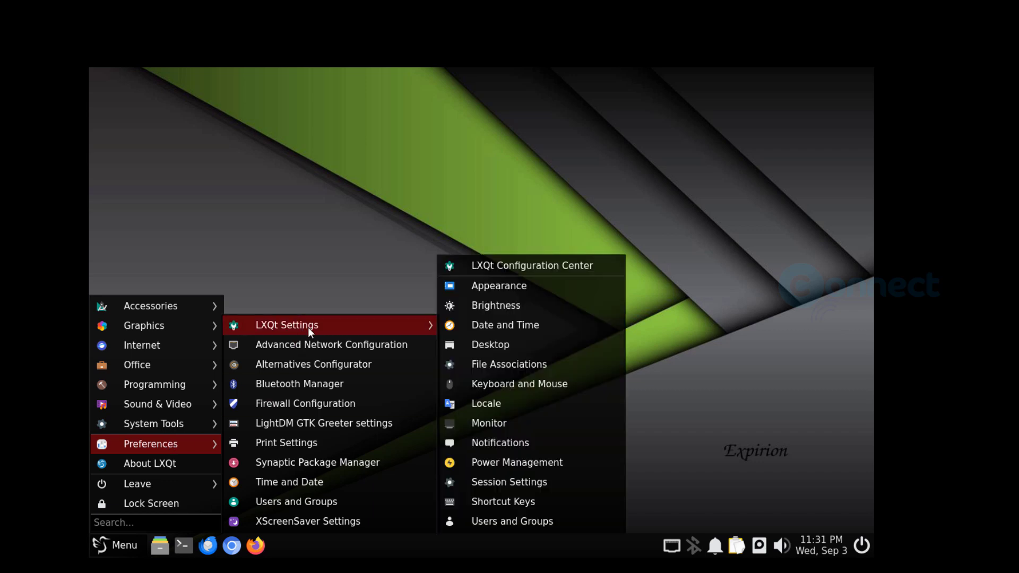
- In Monitor Settings apply 1920x1080, keep and save it, then close the window
click(533, 428)
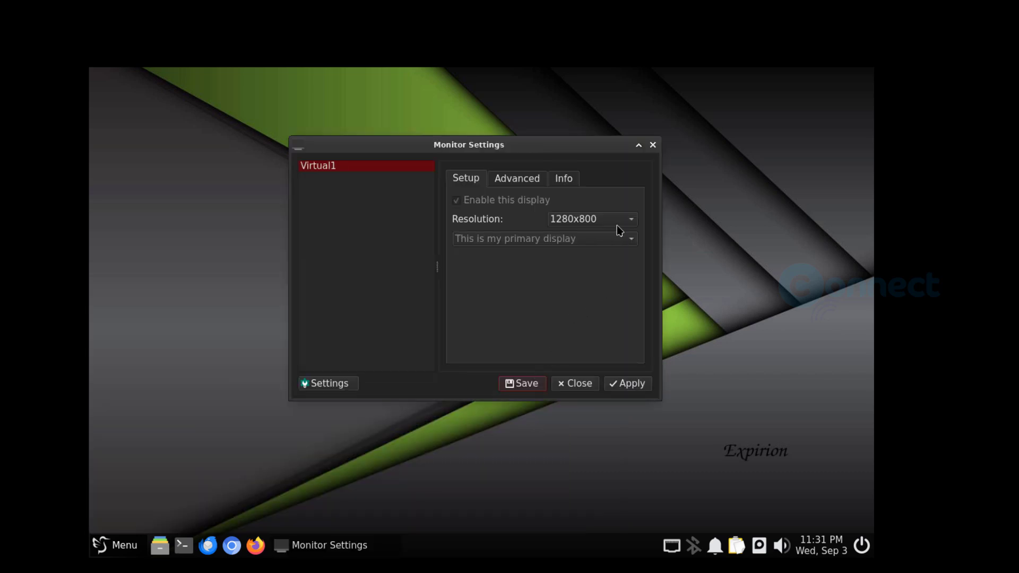
click(618, 227)
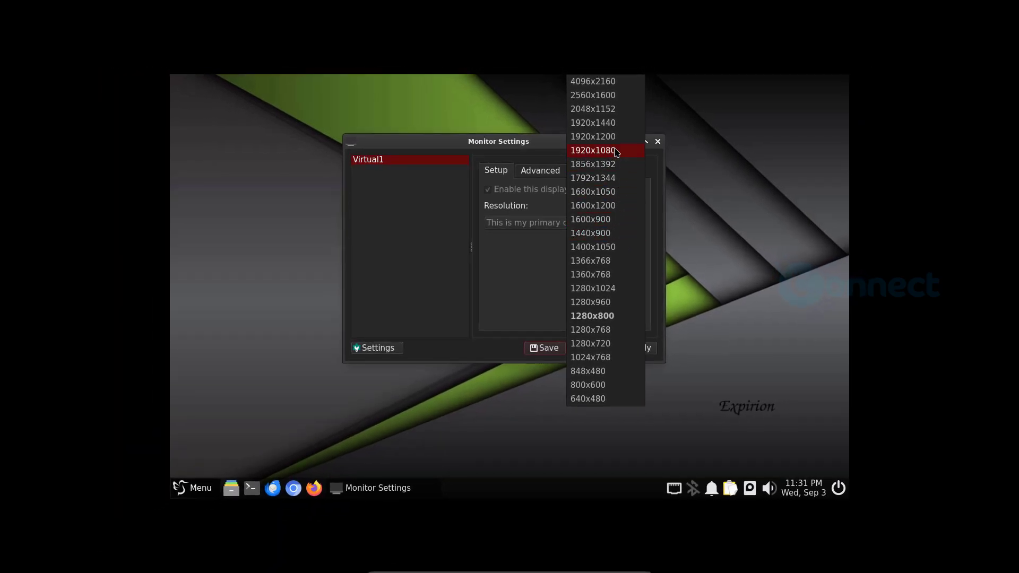
click(619, 153)
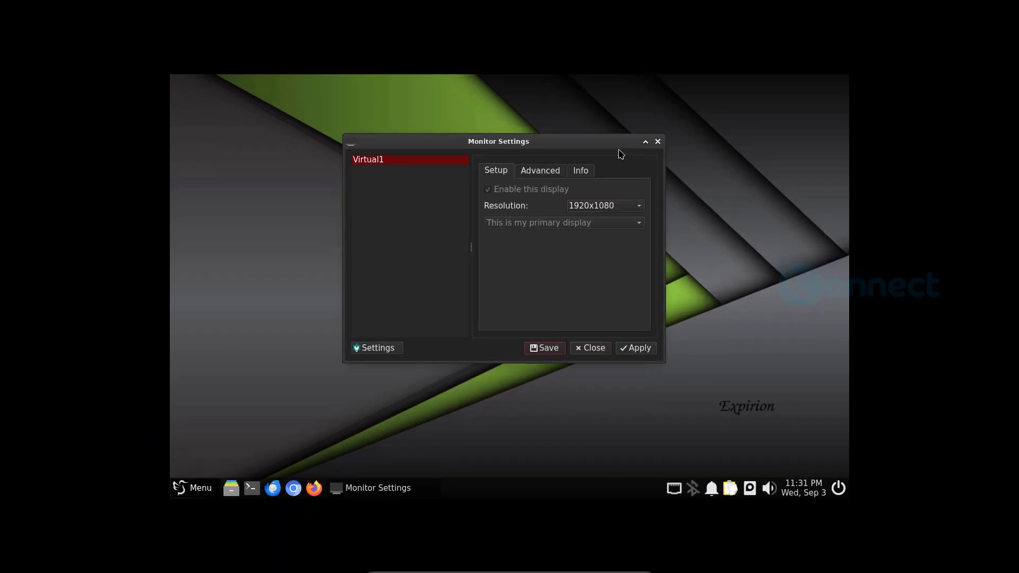
click(642, 351)
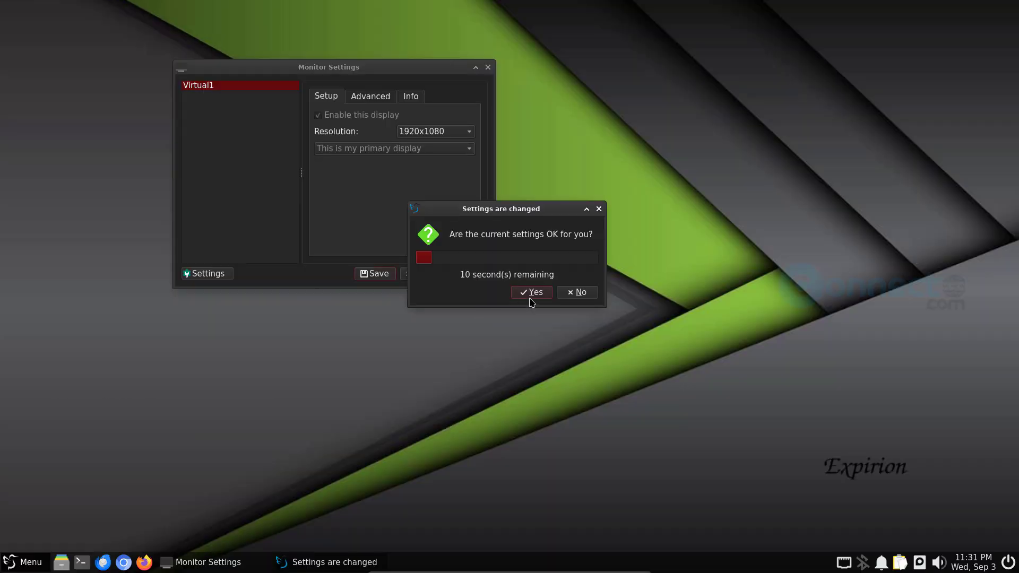
click(532, 293)
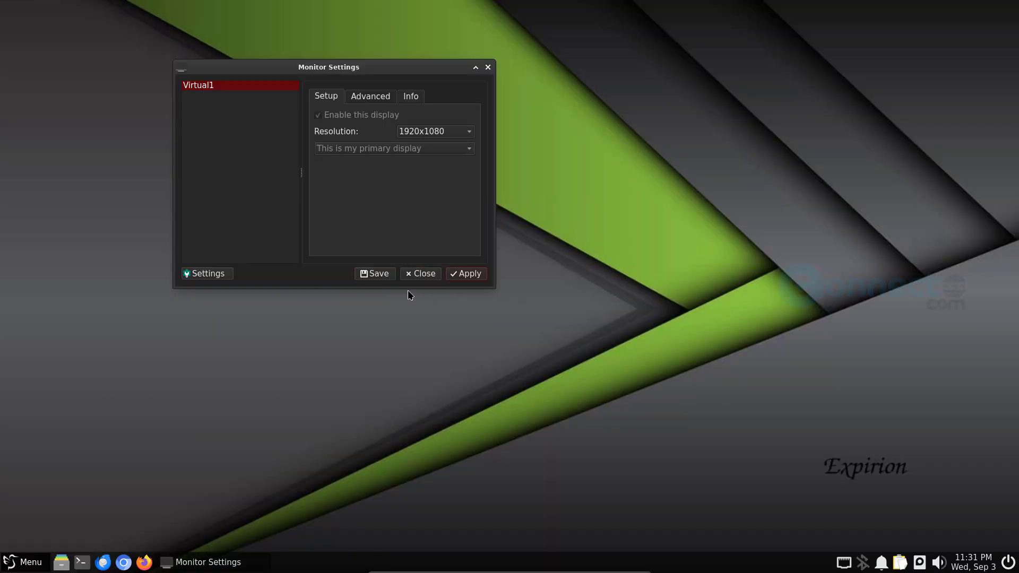
click(378, 274)
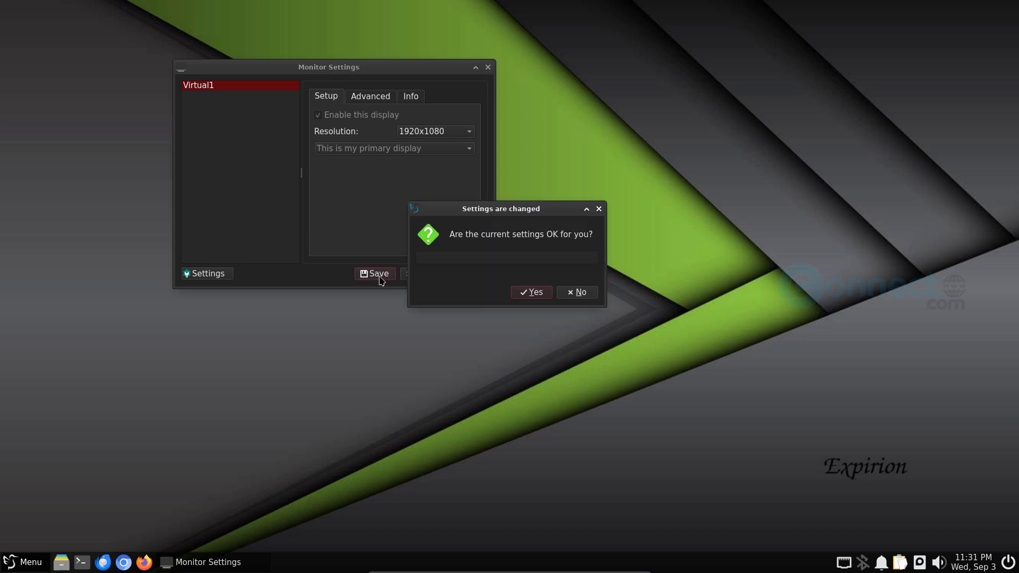
click(541, 295)
click(488, 67)
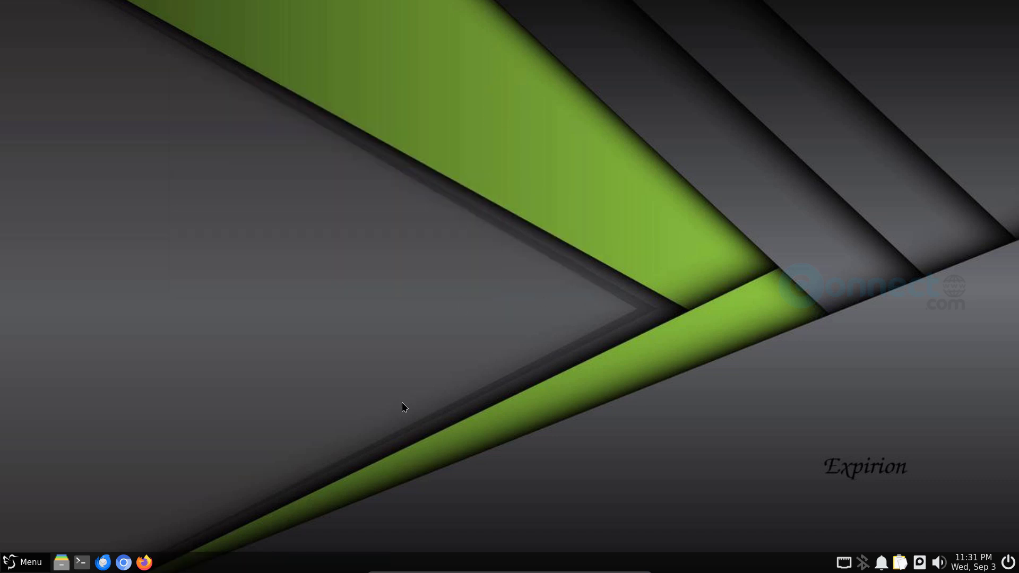
- Browse the categories of the guest's application menu, then close it
click(28, 567)
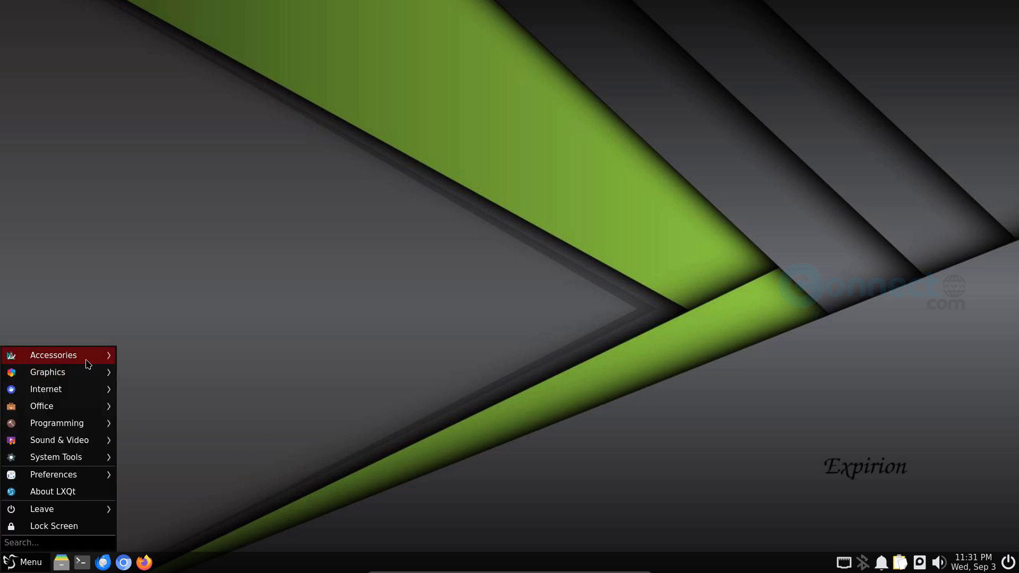
mouse_move(88, 364)
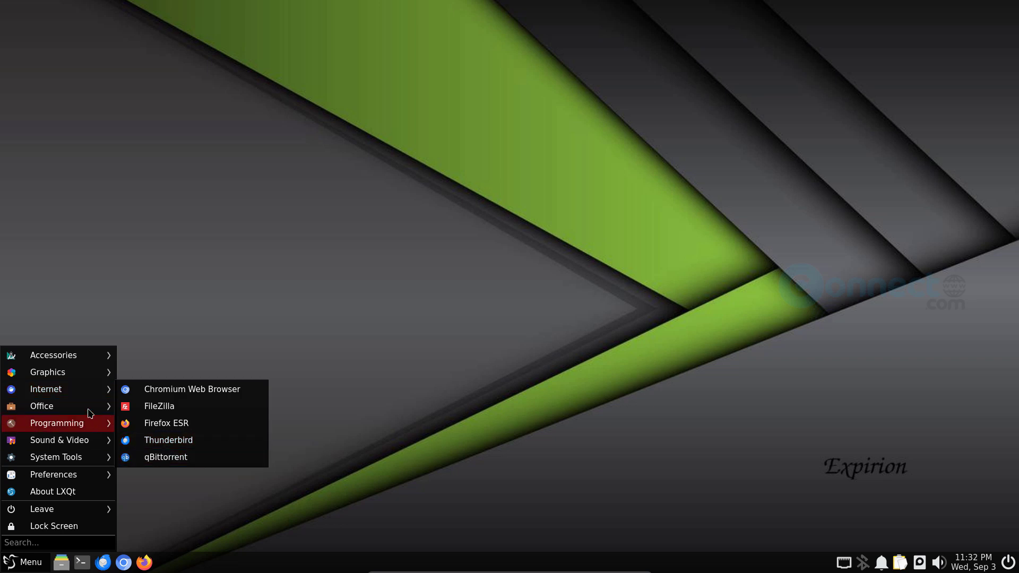
mouse_move(89, 410)
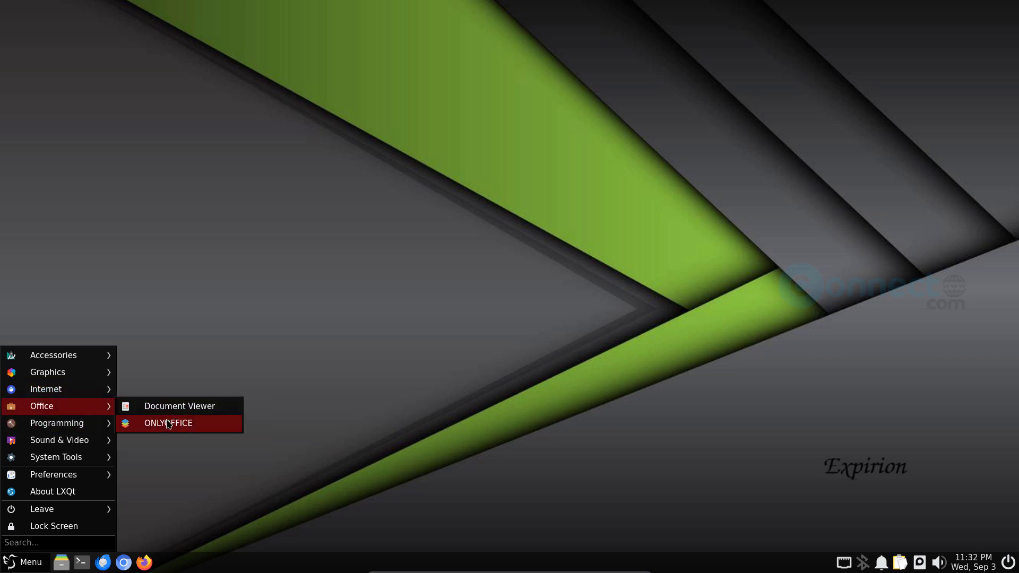
mouse_move(94, 442)
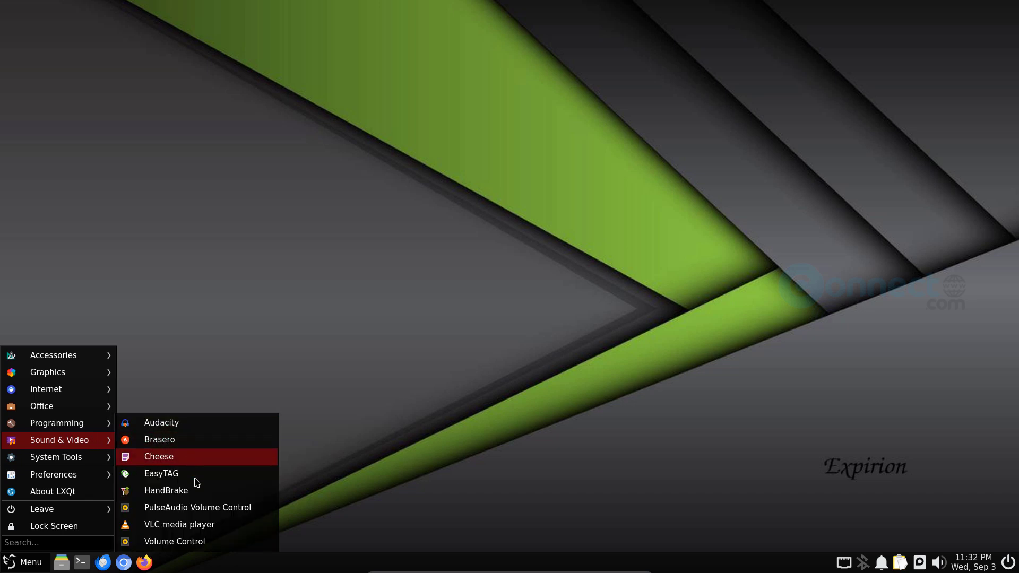
mouse_move(81, 467)
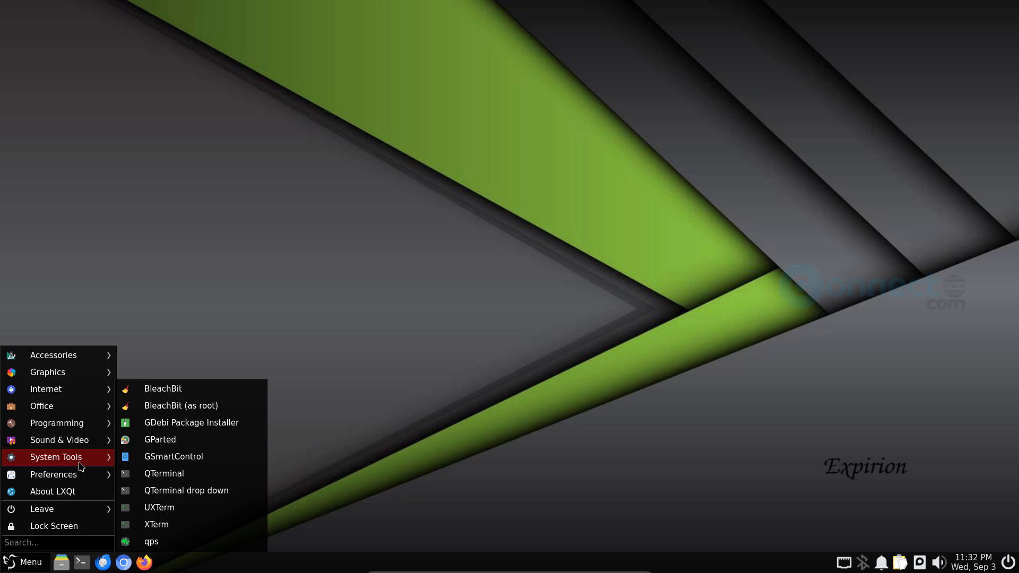
key(Escape)
key(Escape)
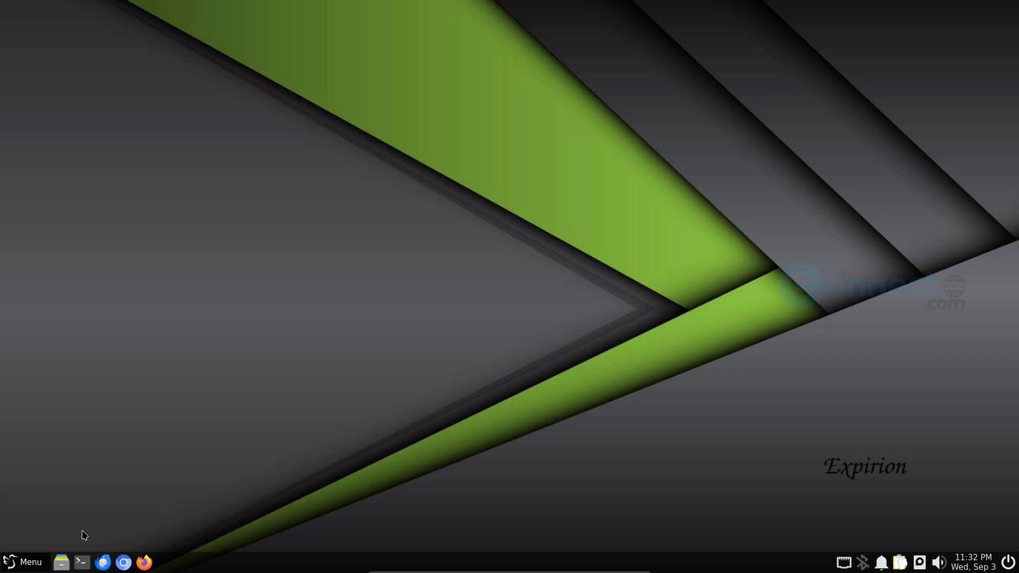
- Open and close a terminal, then open, maximize and close the home-folder file manager
click(82, 562)
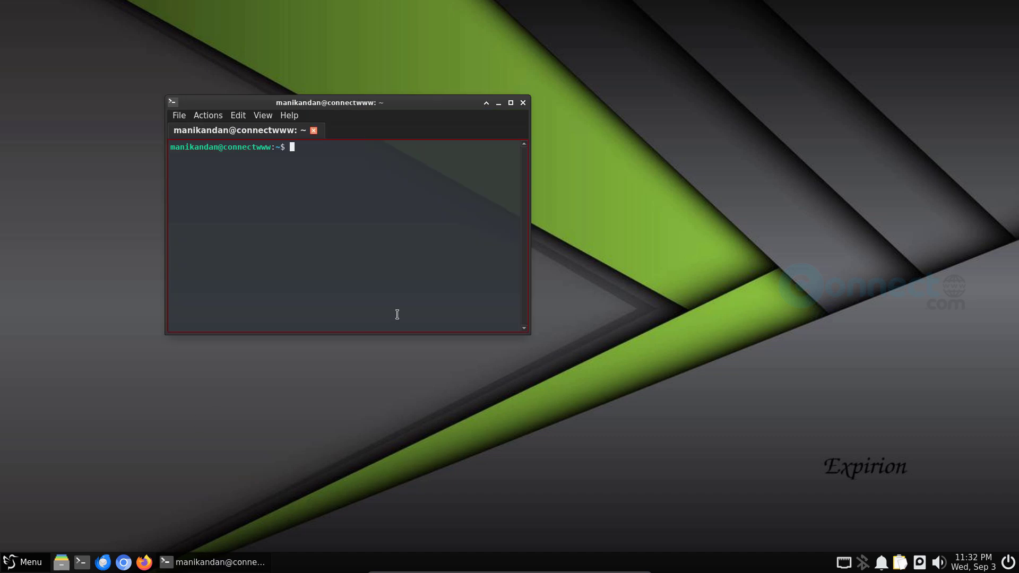
click(524, 103)
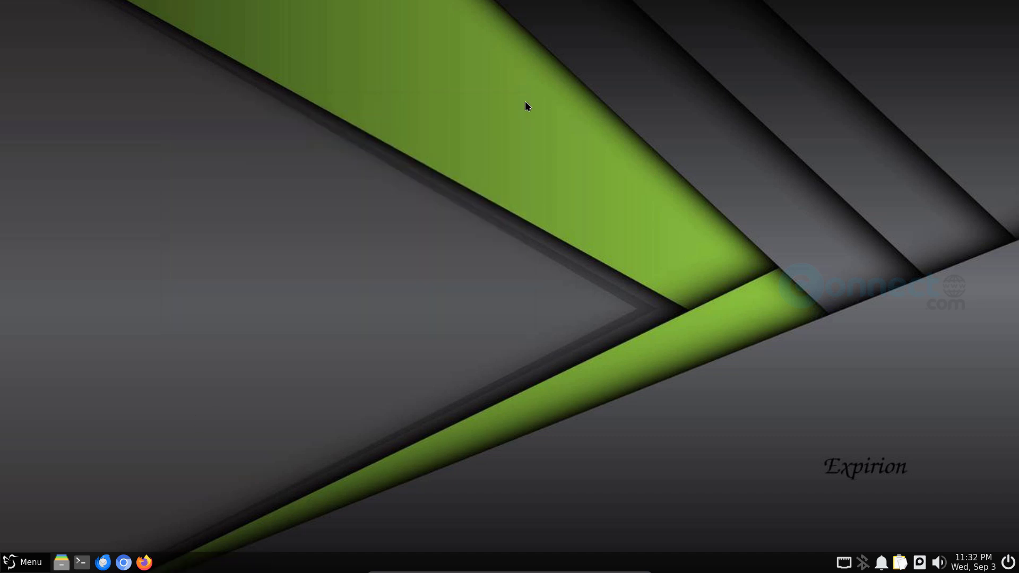
click(61, 562)
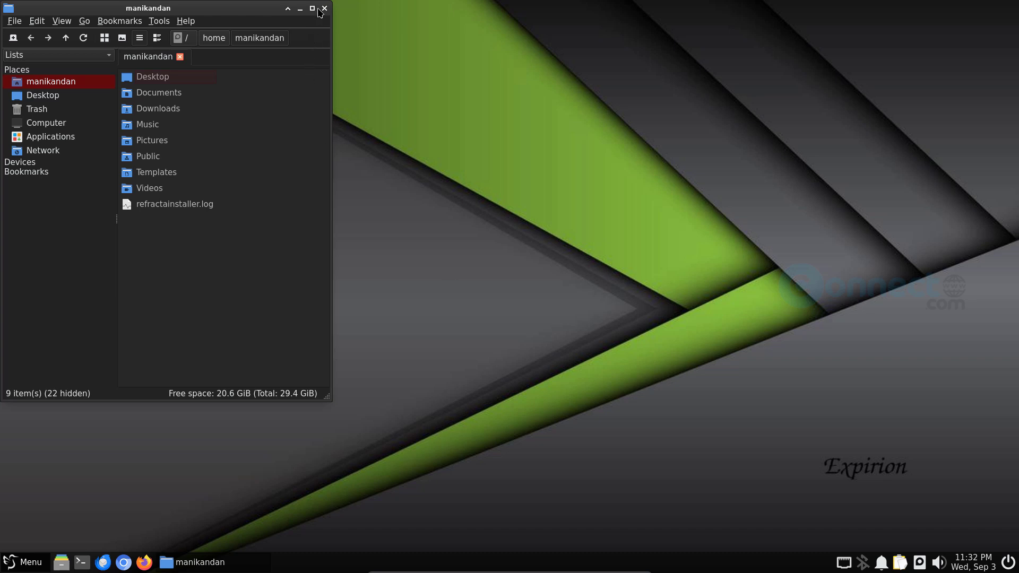
click(317, 8)
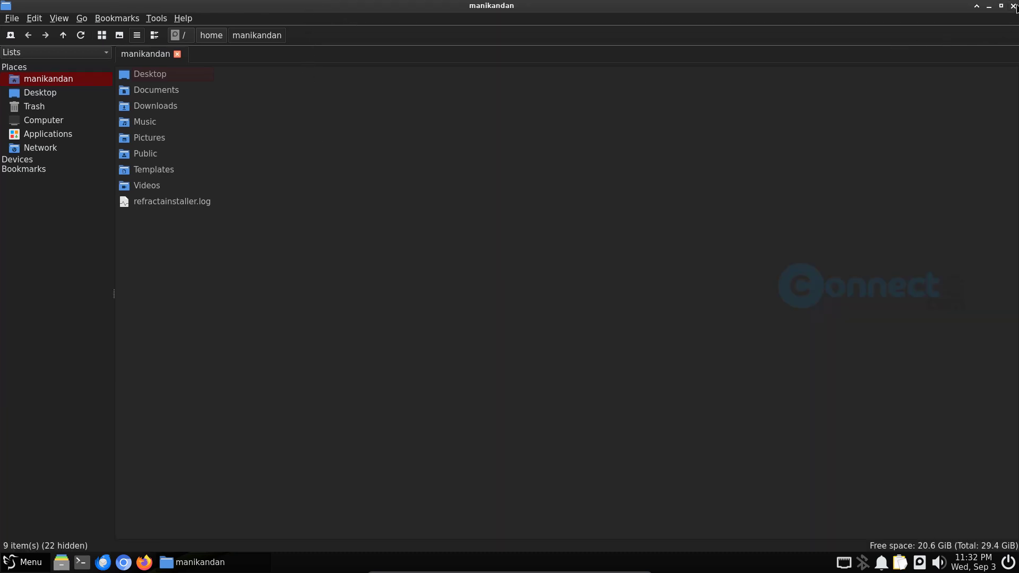
click(1013, 6)
- View the September 2025 calendar from the clock, then reopen the application menu
click(969, 566)
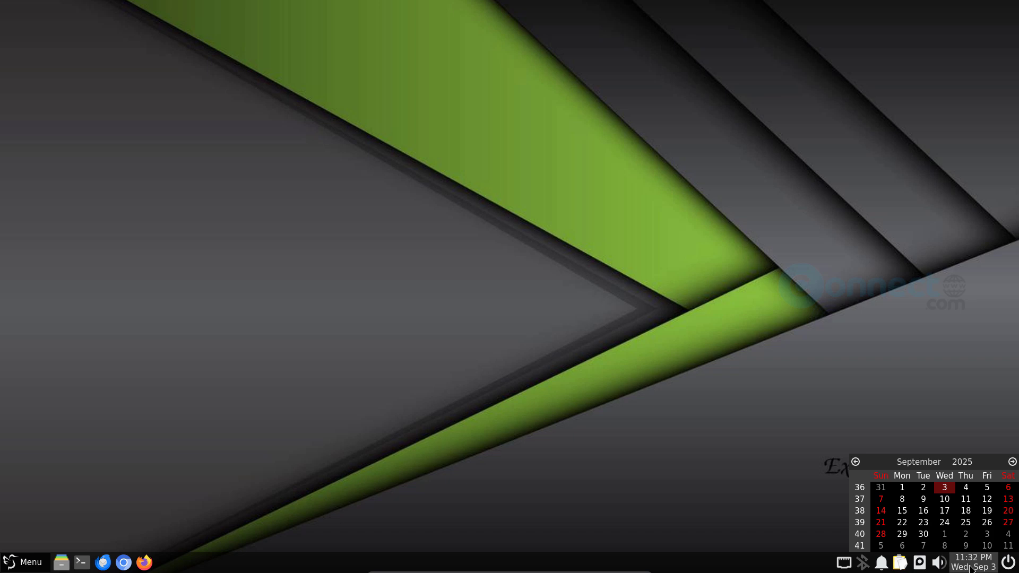
click(969, 566)
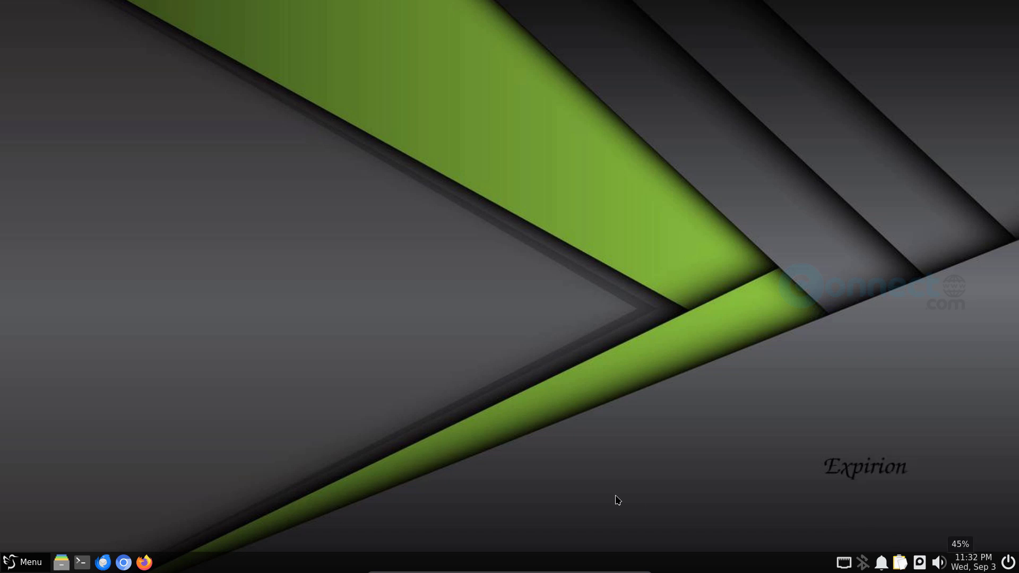
click(28, 564)
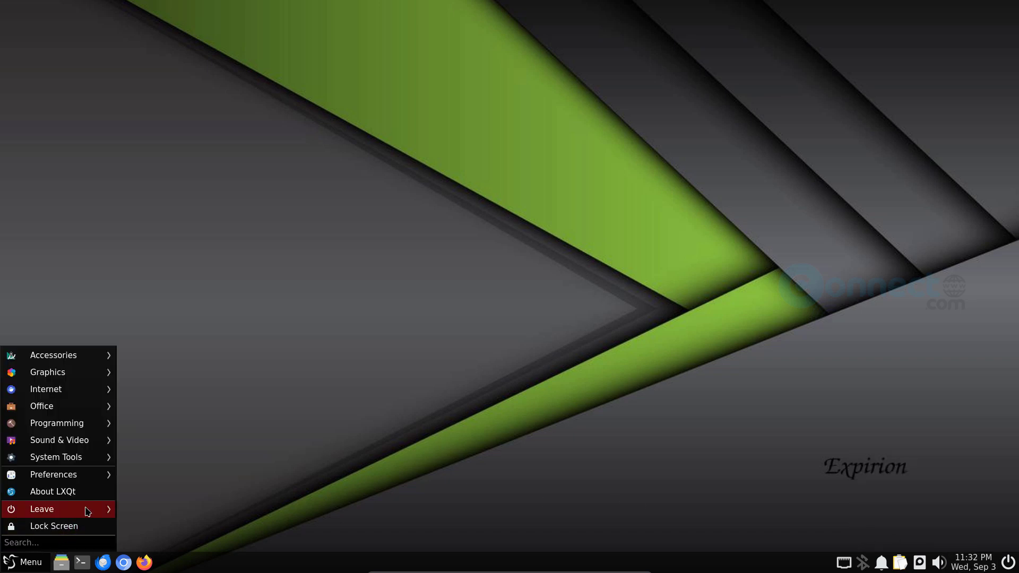
- Choose Leave > Shutdown from the menu and confirm Yes in the LXQt Session Shutdown dialog
mouse_move(87, 511)
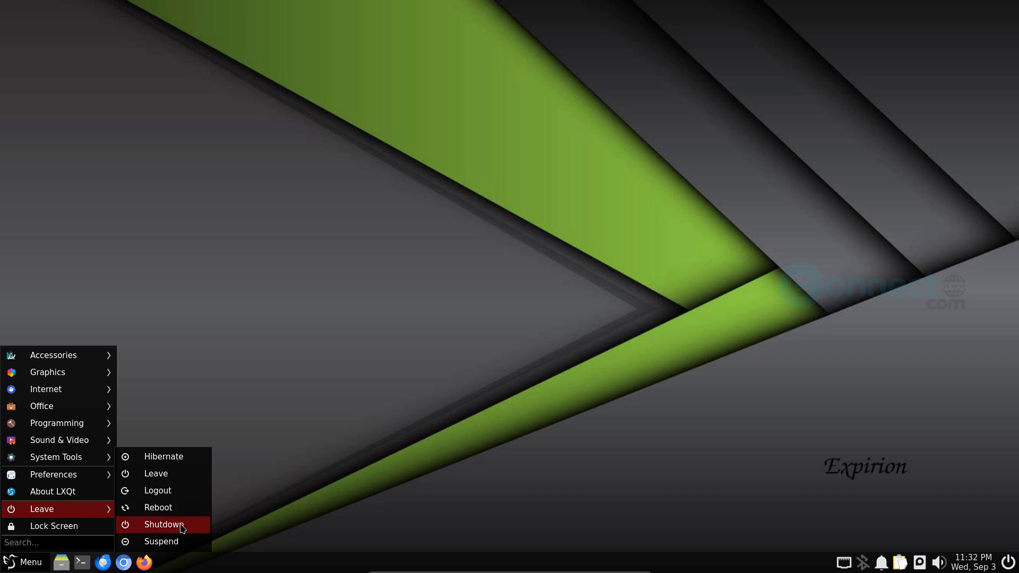
click(356, 498)
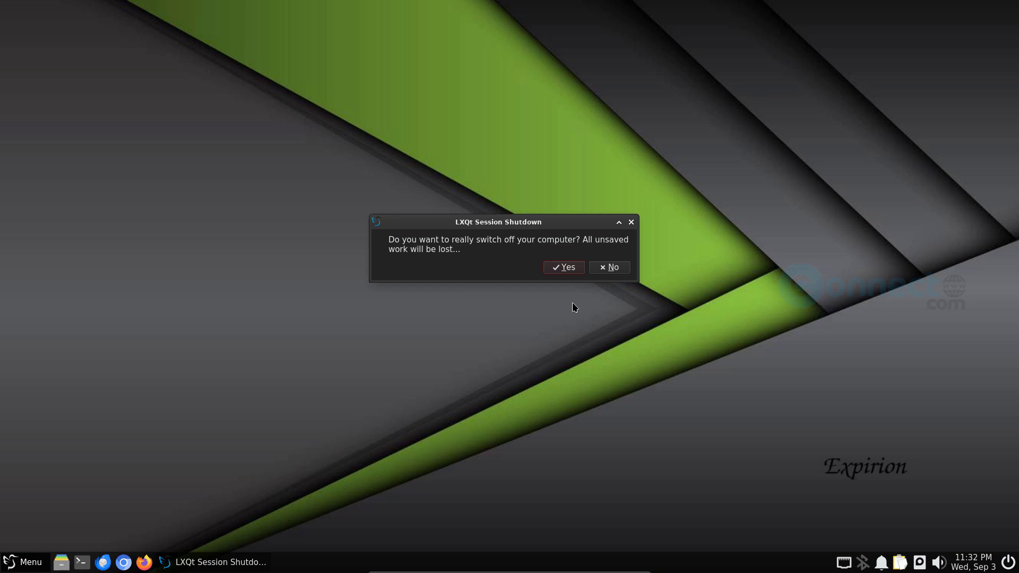
click(566, 267)
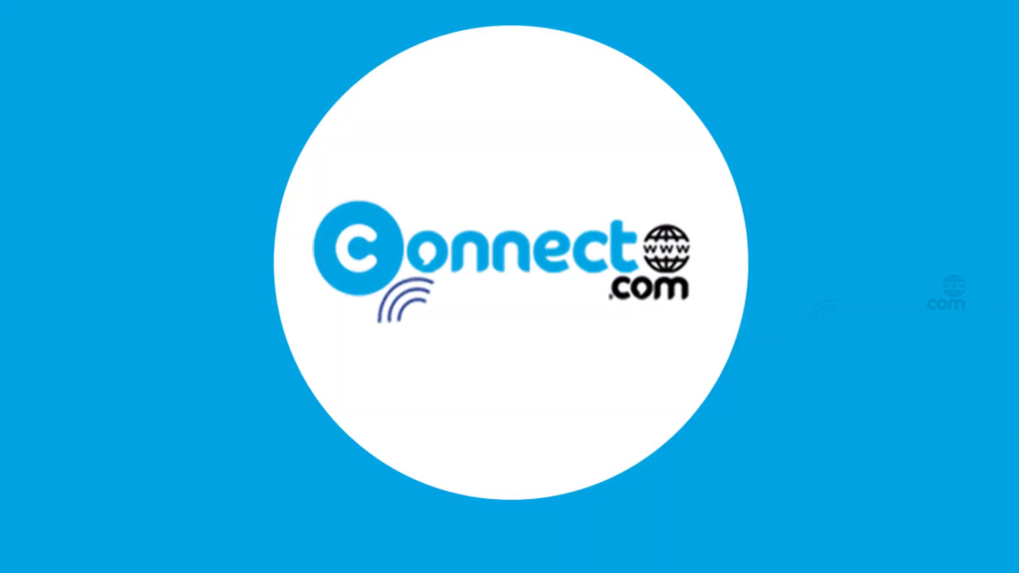